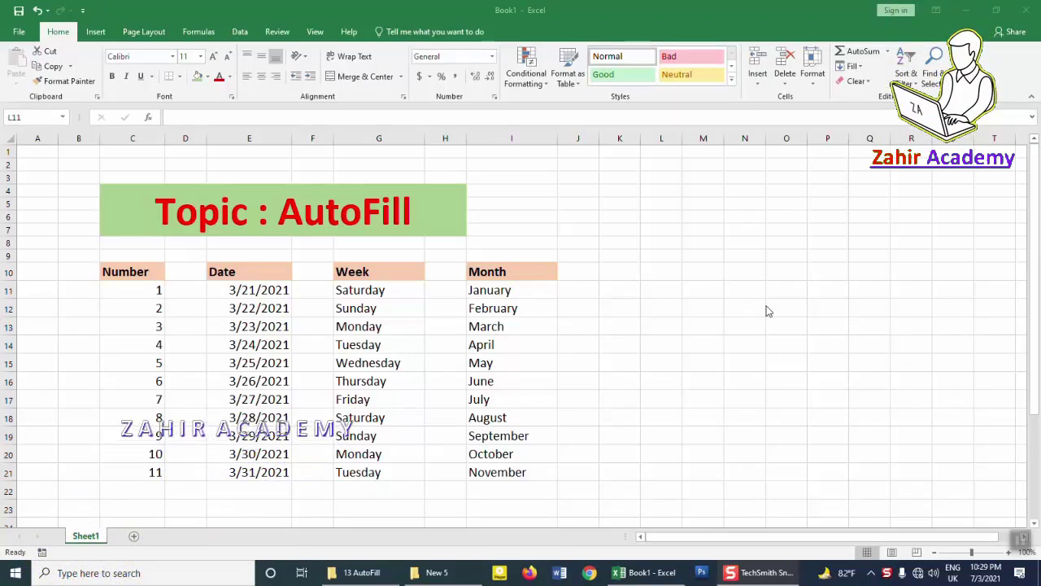
Step: Inspect the demo table's Number column by selecting its heading and first numbers
left_click(140, 274)
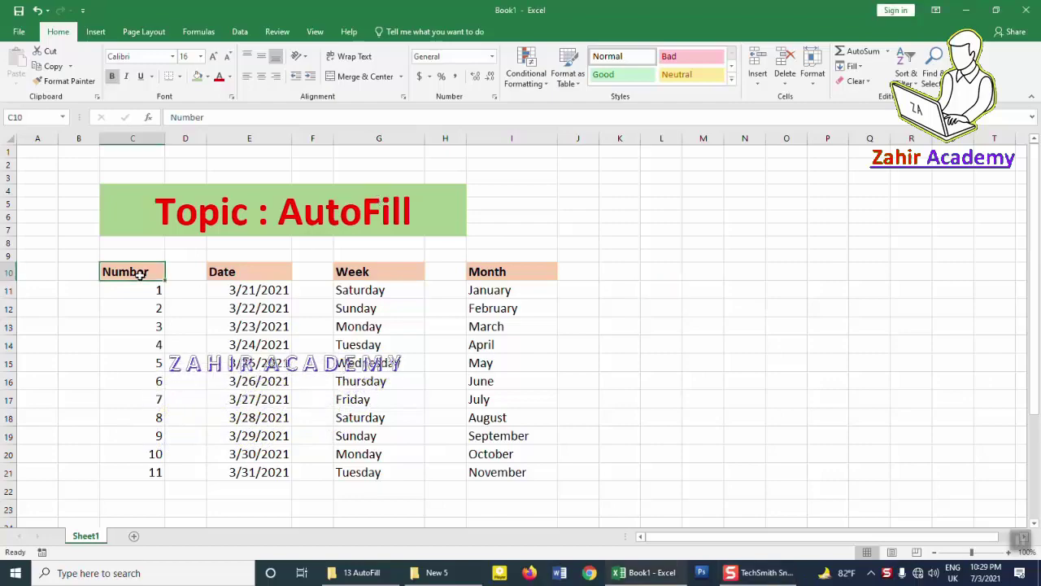
left_click(153, 291)
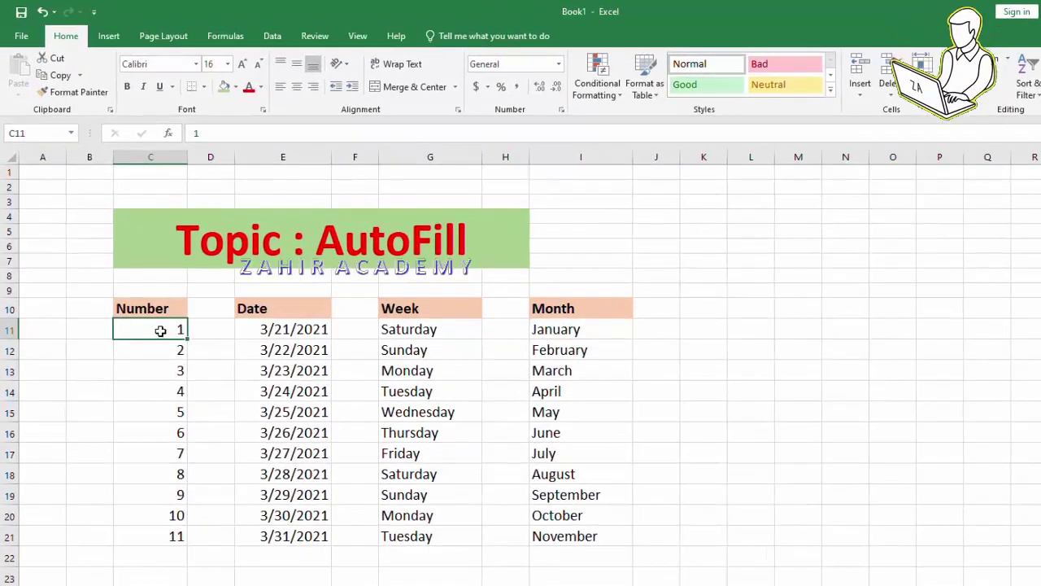
left_click_drag(160, 330, 158, 370)
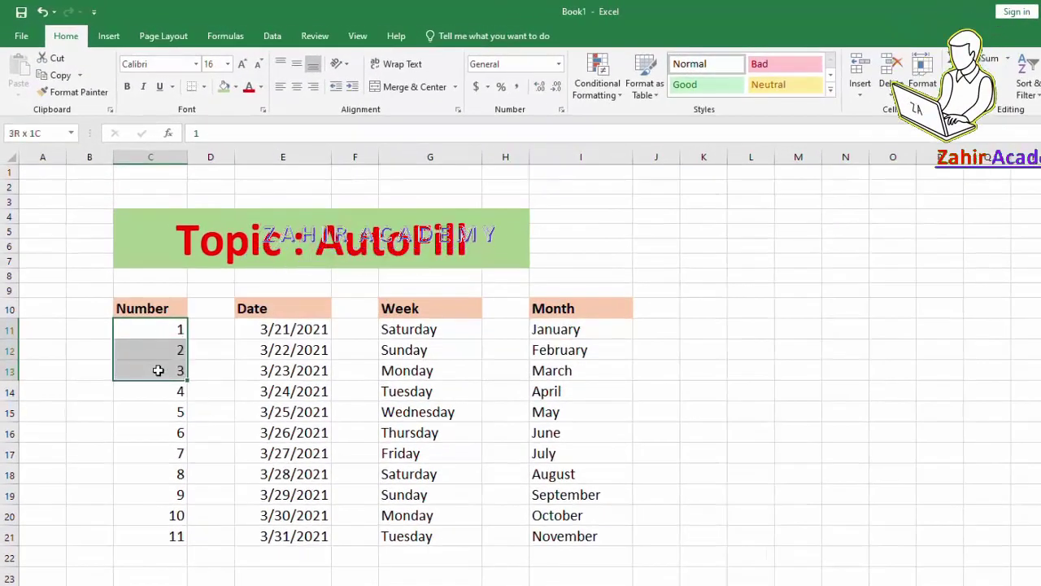
left_click(167, 328)
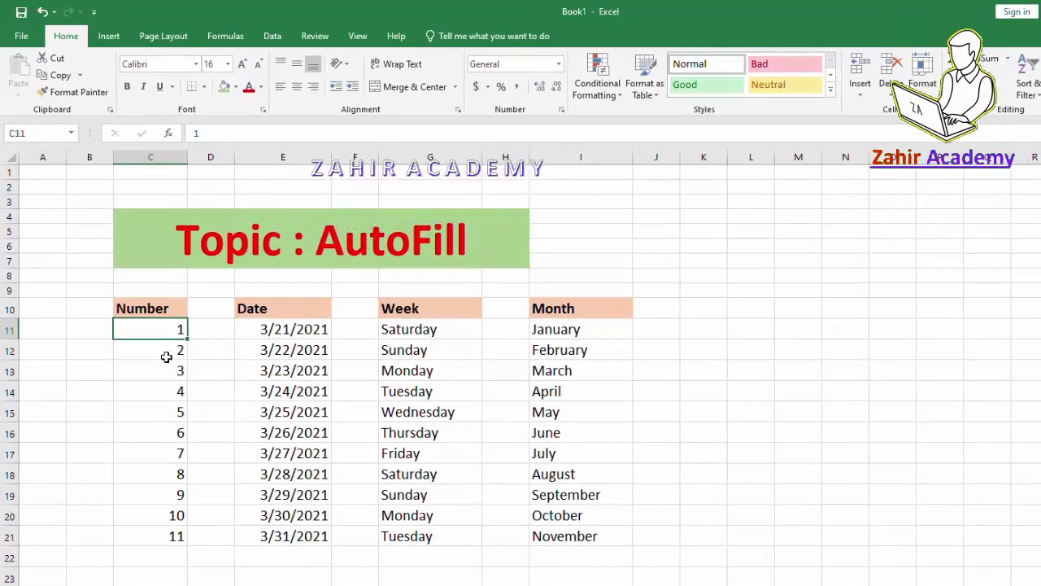
Step: Type a trial series 1, 2, 3, 4, 5 down L10:L14 beside the table
left_click(755, 313)
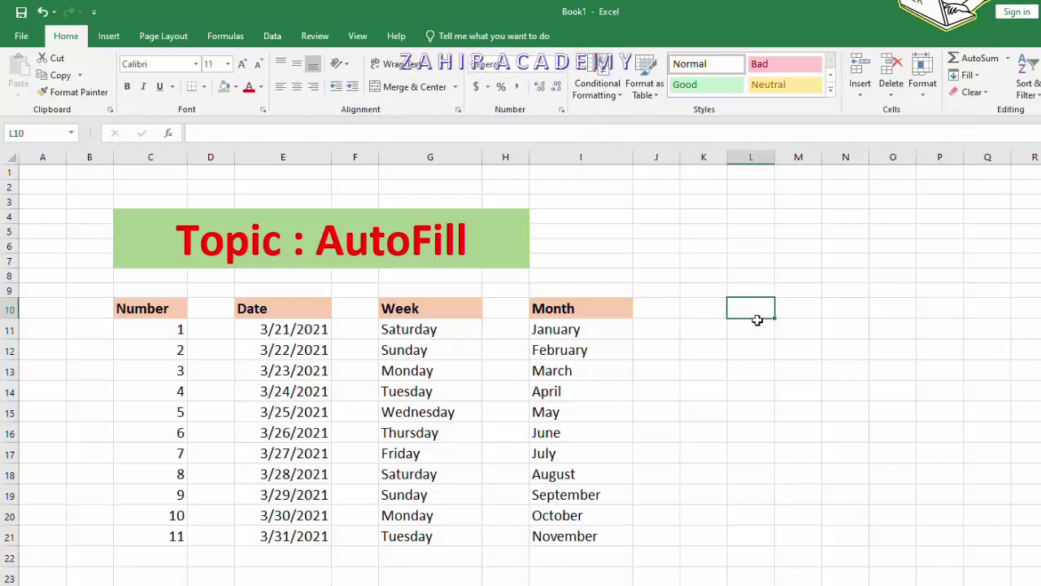
type("1")
key("Return")
type("2")
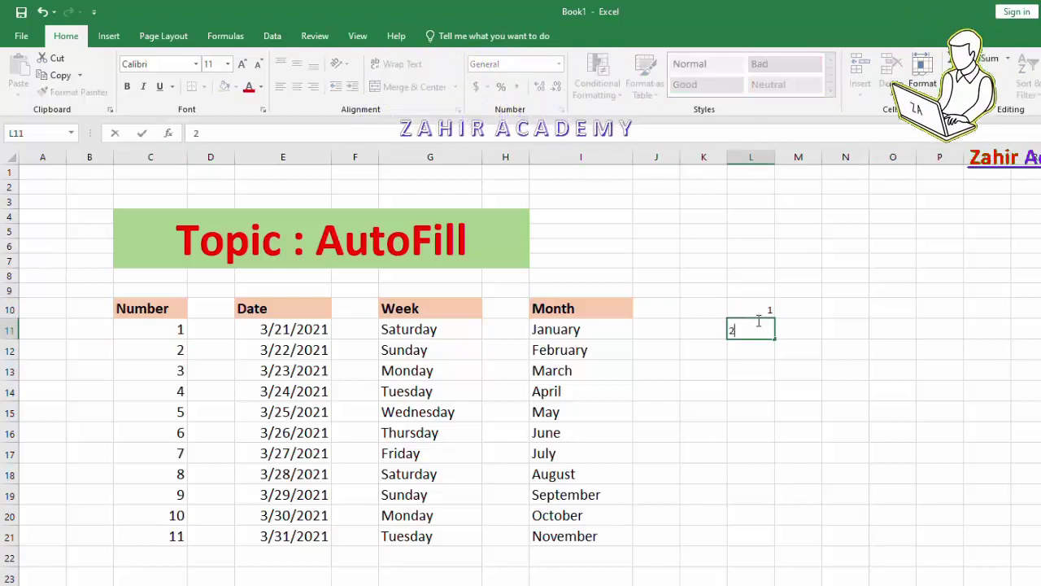
key("Return")
type("3")
key("Return")
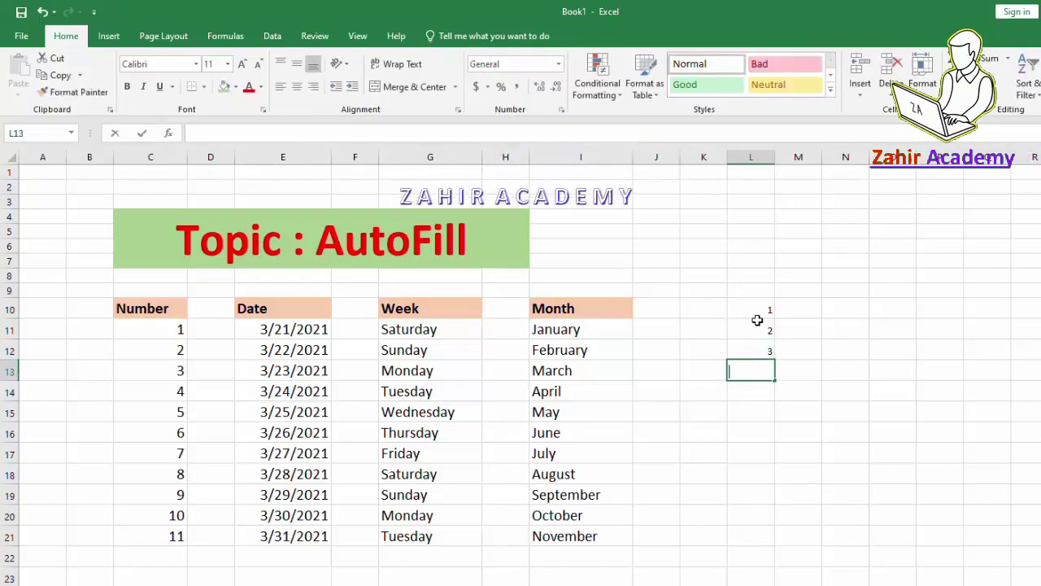
type("4")
key("Return")
left_click(936, 386)
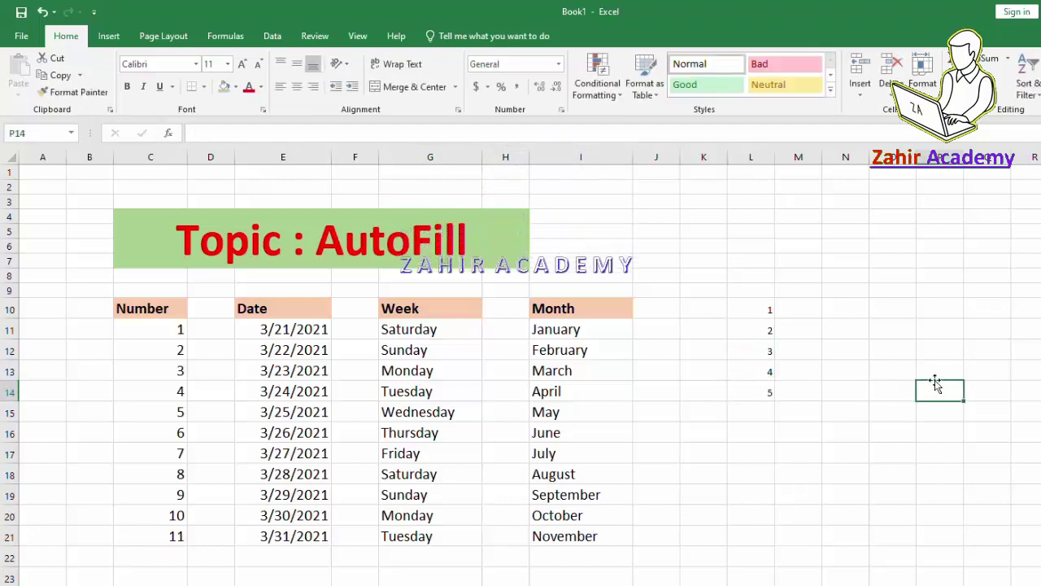
Step: Clear the trial numbers from column L and return to cell L10
left_click_drag(759, 313, 771, 407)
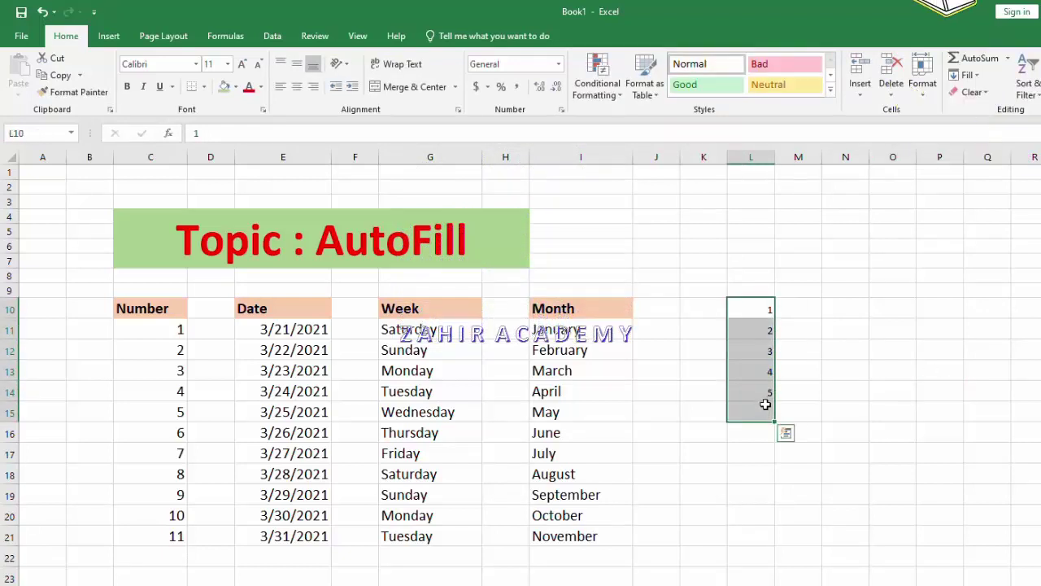
key("Delete")
left_click(748, 307)
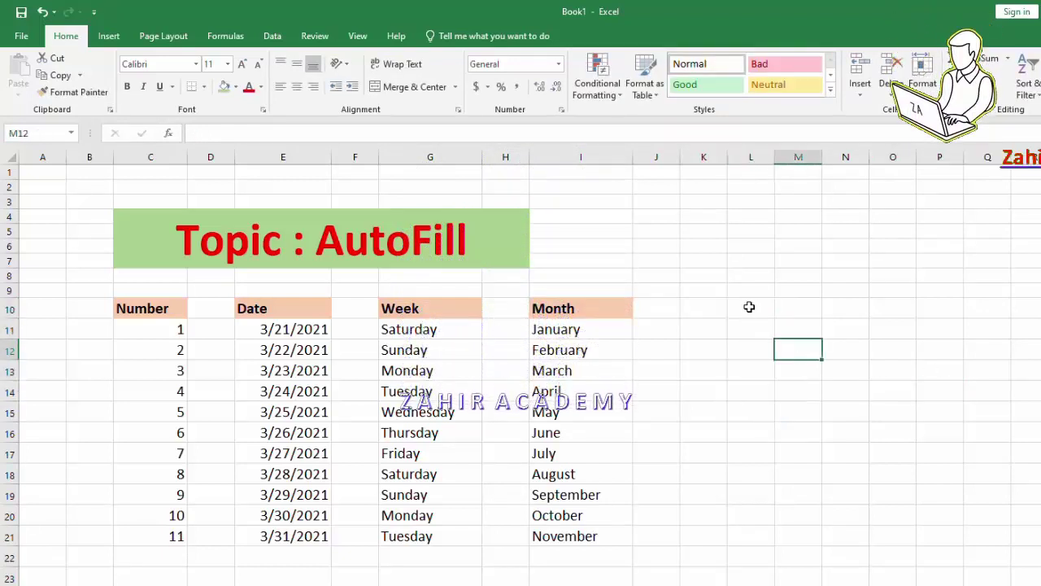
Step: Enter 1 in L10, AutoFill it down to 11 in L20, and enlarge the font
type("1")
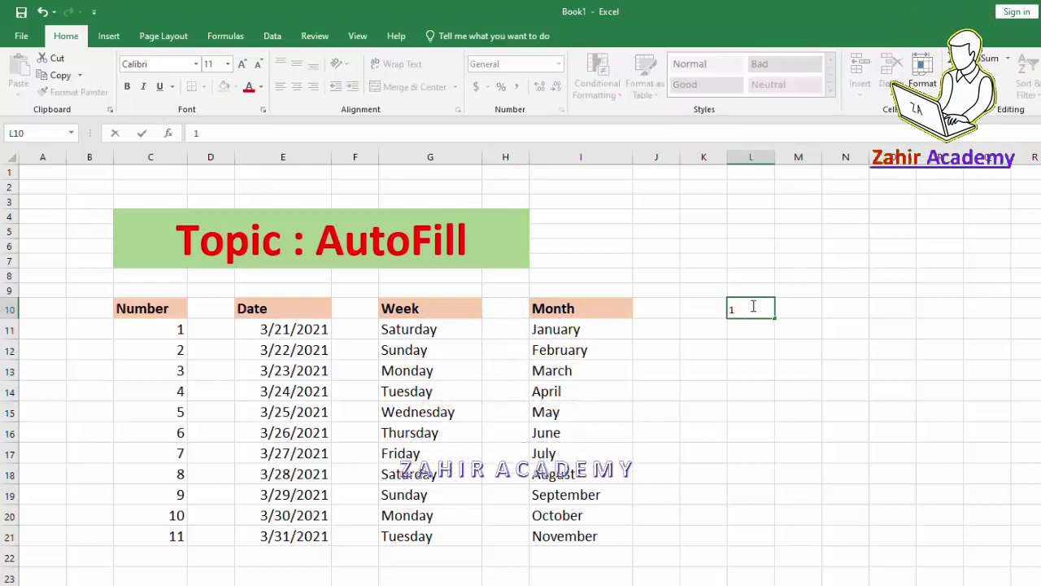
left_click(886, 333)
left_click(761, 310)
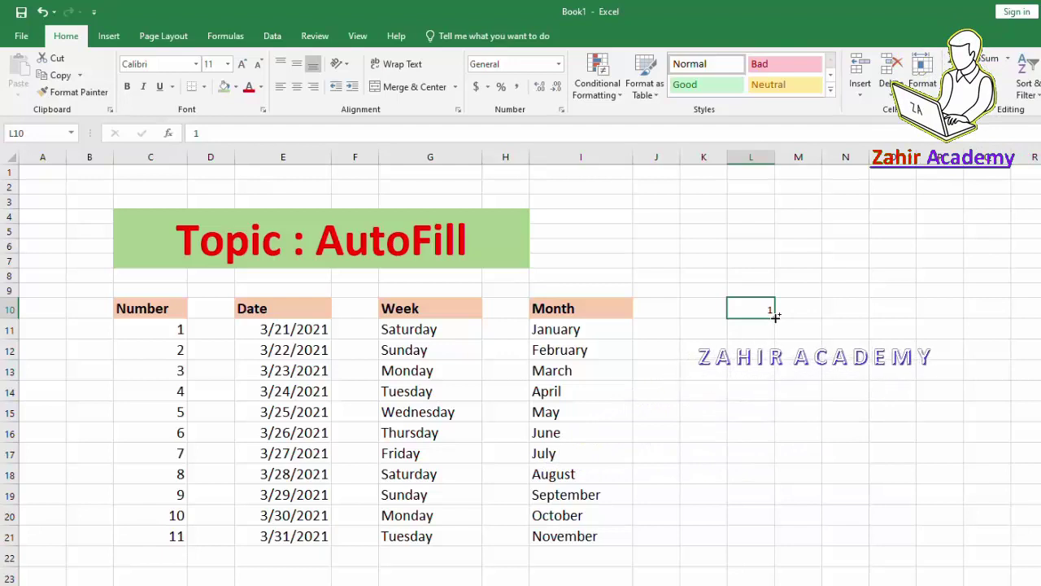
left_click_drag(775, 317, 769, 524)
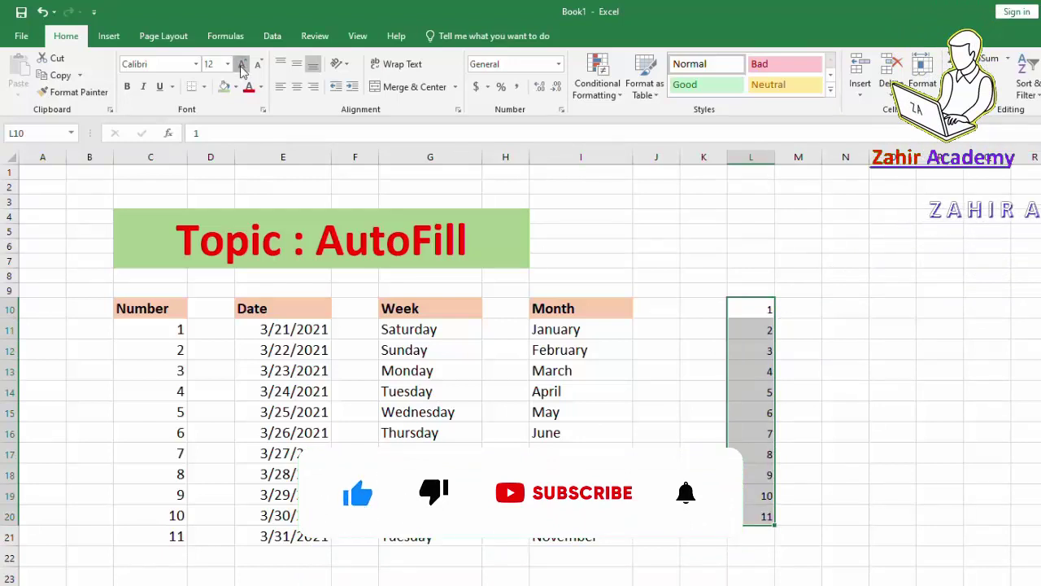
left_click(242, 65)
left_click(242, 65)
Step: Clear the numbers 1–11 from L10:L20
left_click(844, 350)
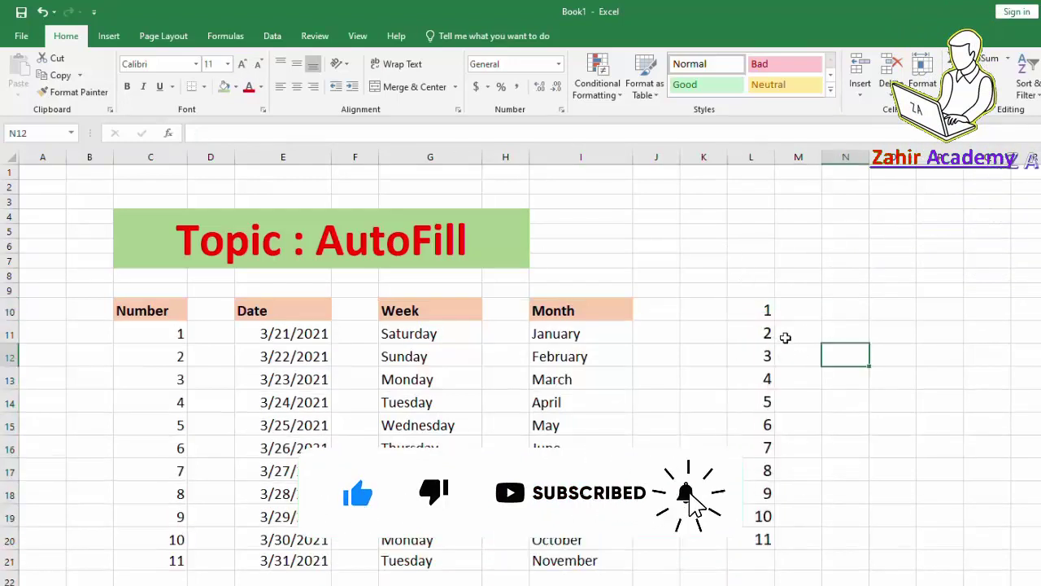
left_click_drag(766, 309, 751, 543)
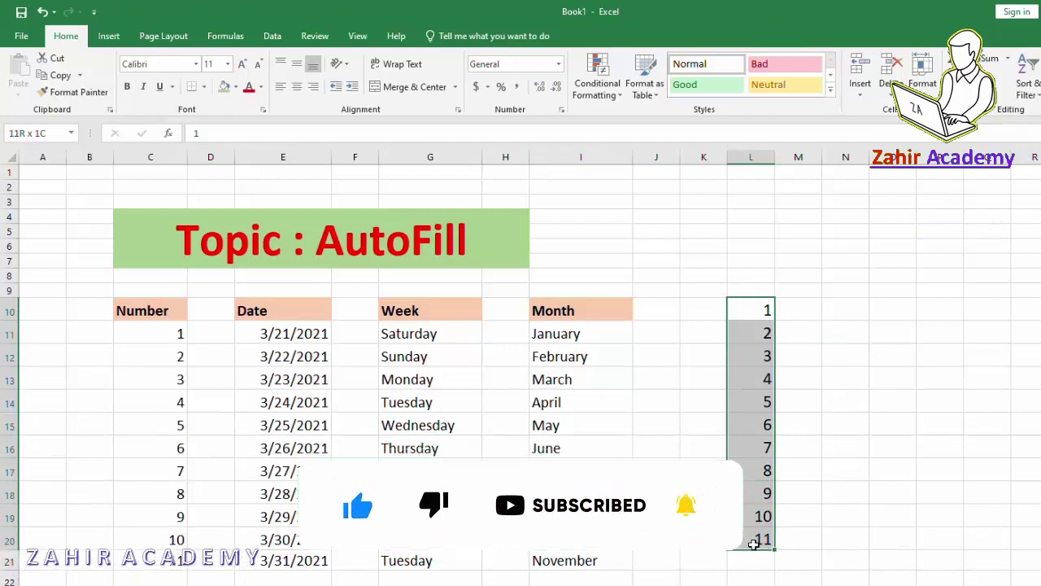
key("Delete")
left_click(792, 310)
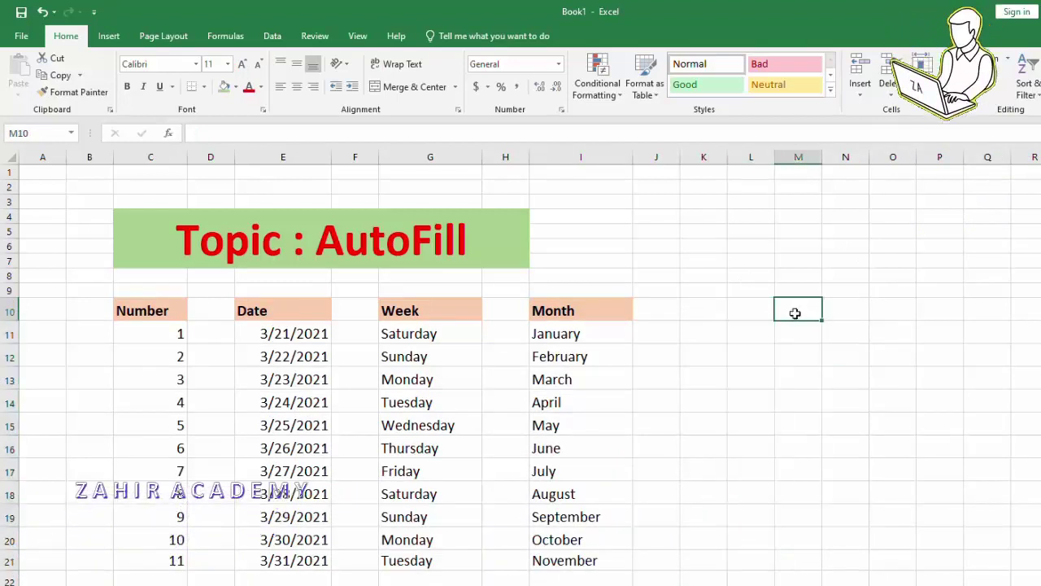
left_click(753, 310)
left_click(805, 327)
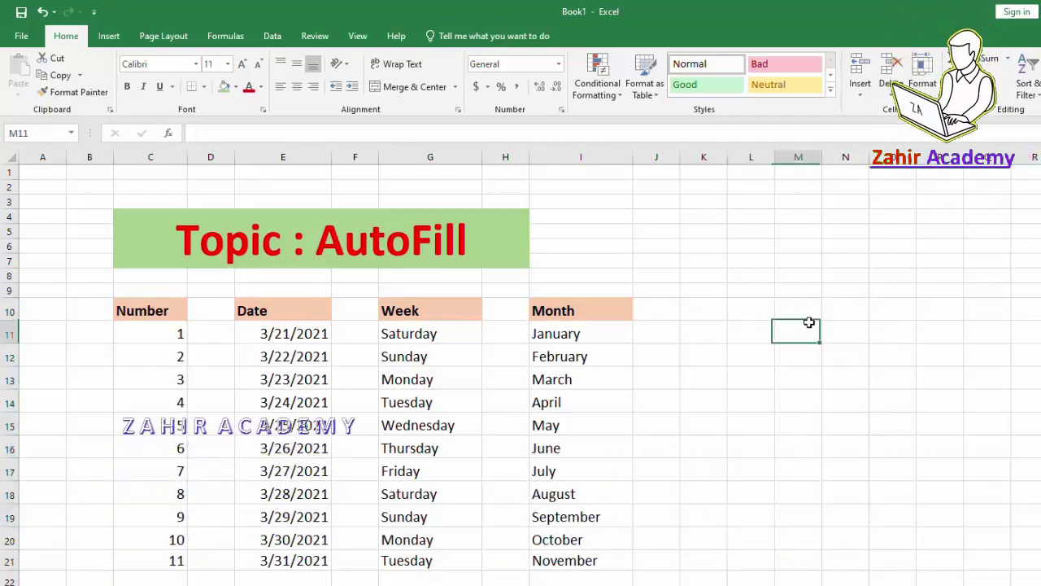
left_click(755, 307)
type("1")
left_click(764, 329)
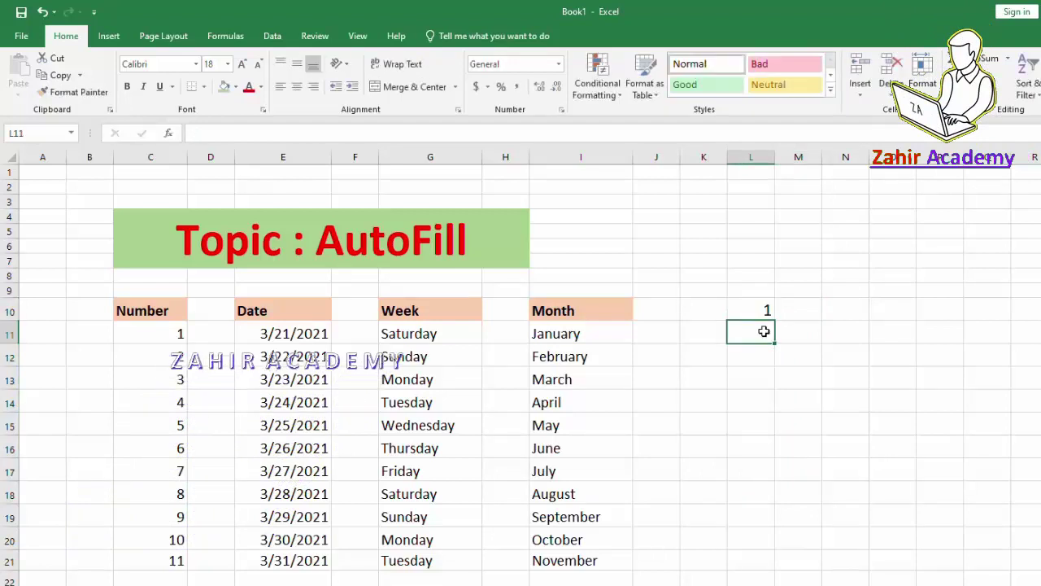
type("3/21/")
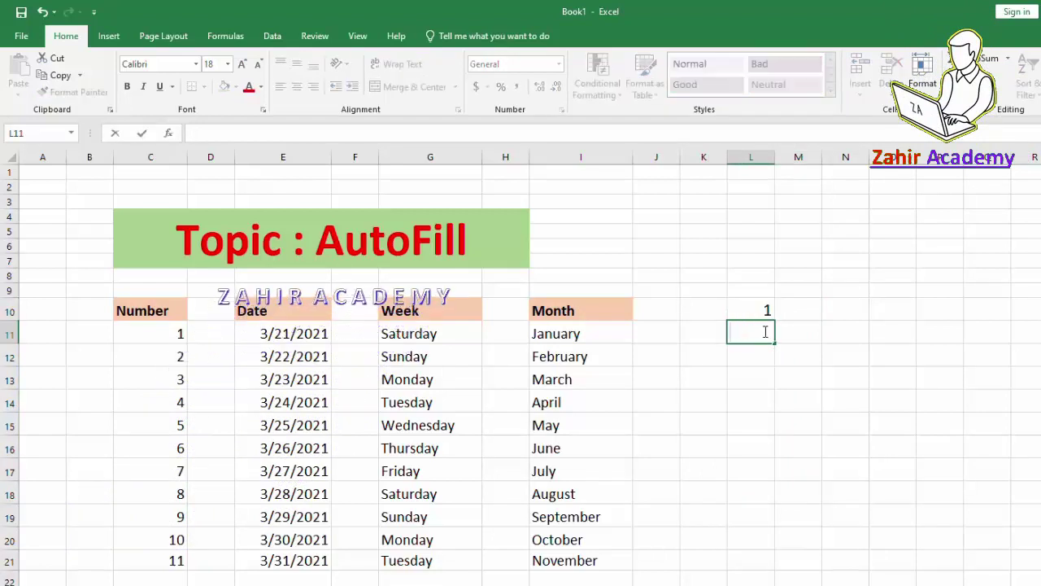
type("2")
left_click(837, 357)
left_click(751, 320)
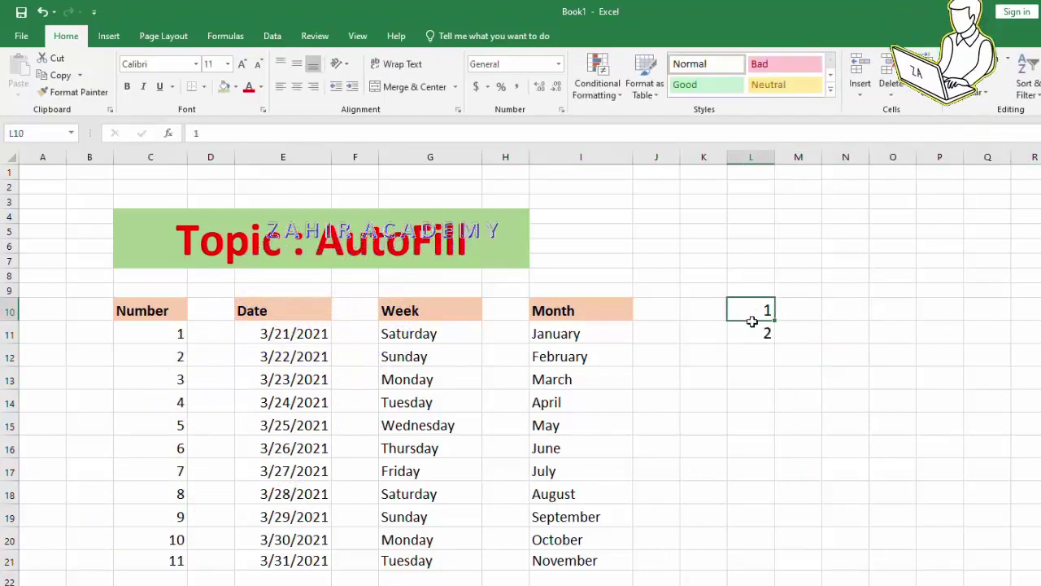
left_click_drag(752, 321, 750, 333)
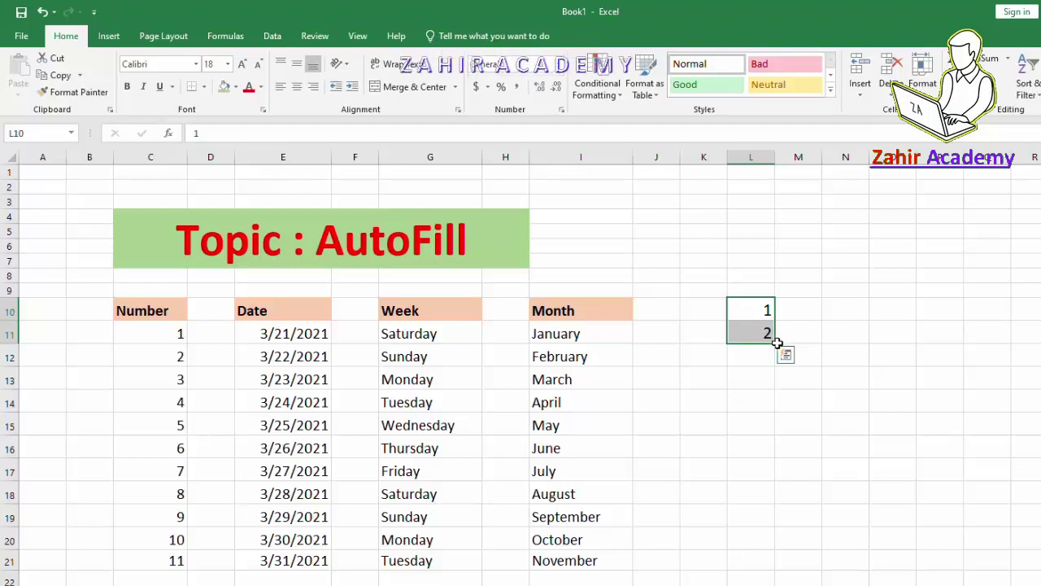
left_click_drag(776, 344, 765, 526)
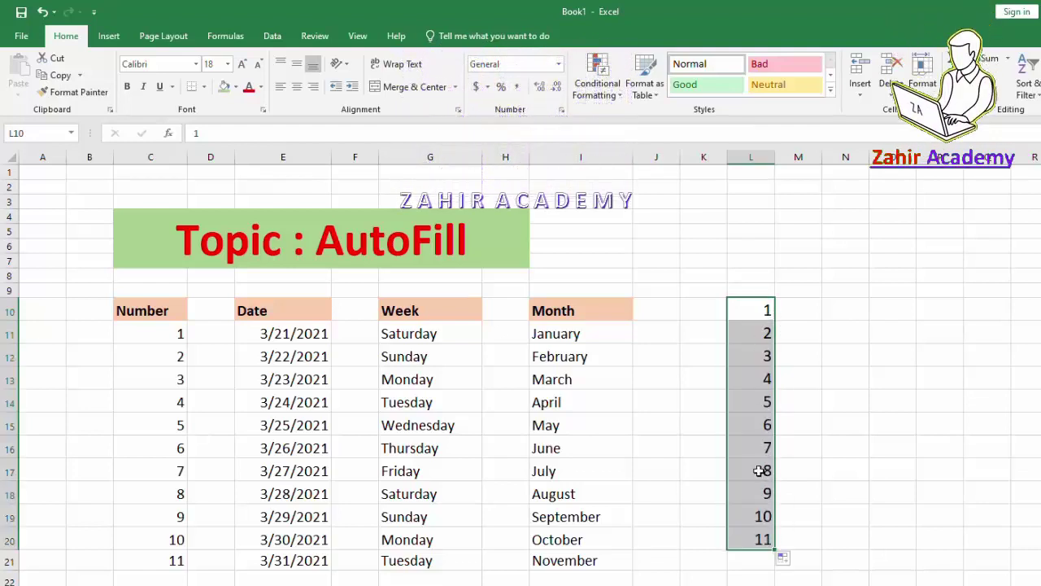
left_click(841, 349)
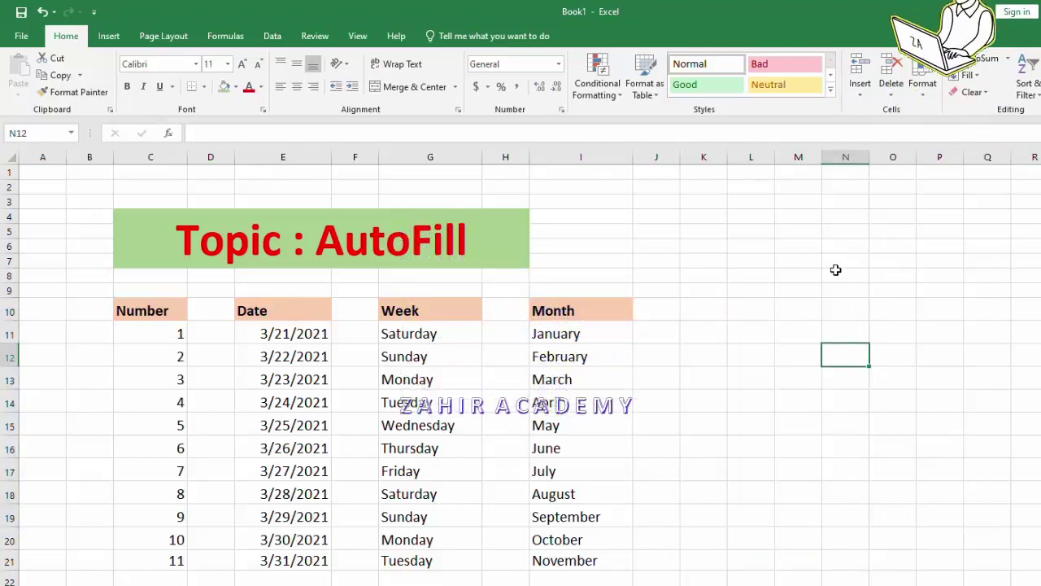
Step: Enter the starting value 1 in cell M10
left_click(803, 330)
type("1")
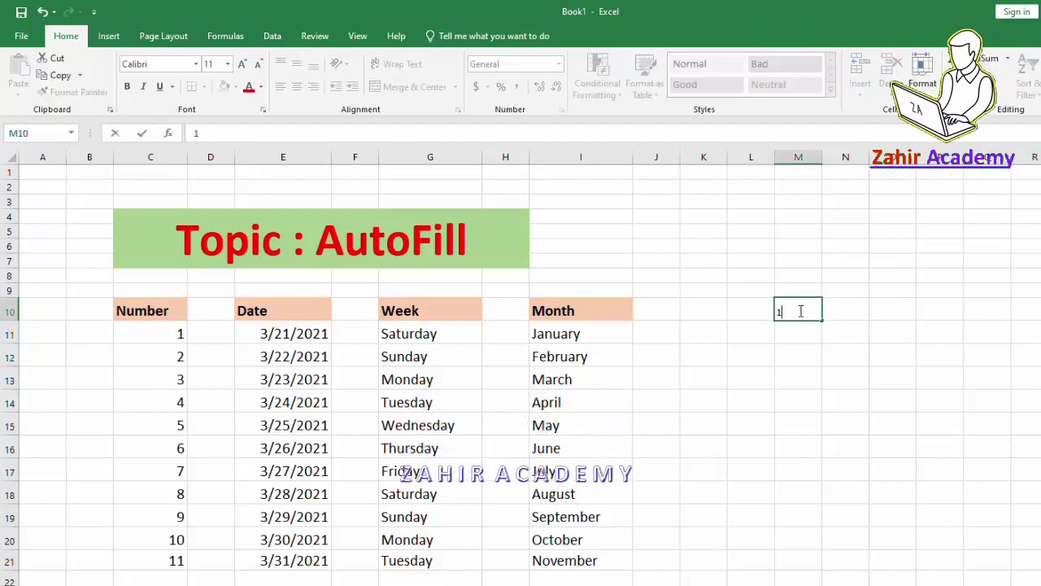
left_click(838, 325)
left_click(794, 314)
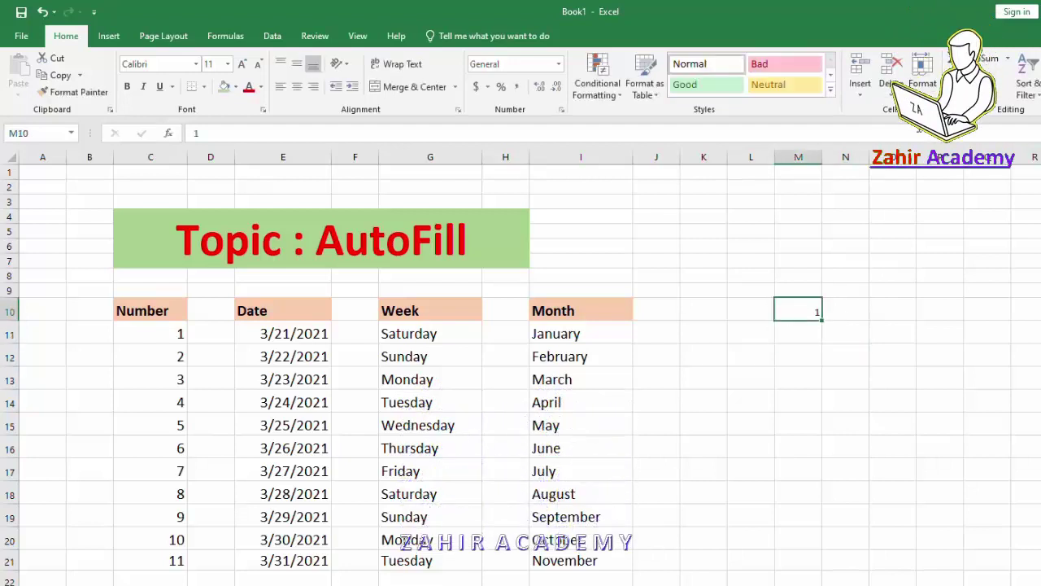
Step: Fill M10:M19 via Series (Columns, step 1, stop 10), then clear those numbers
left_click(994, 75)
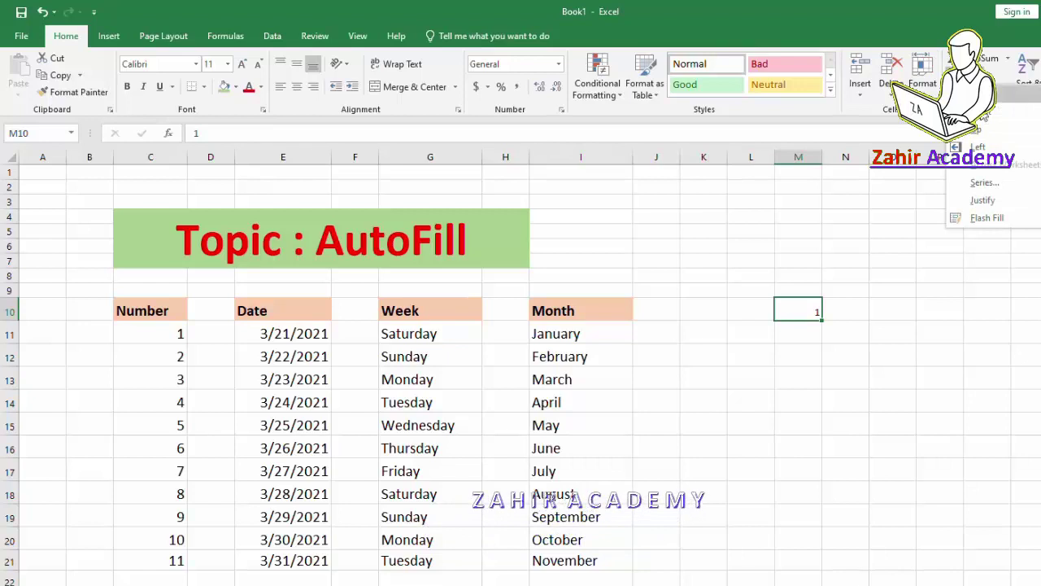
left_click(980, 183)
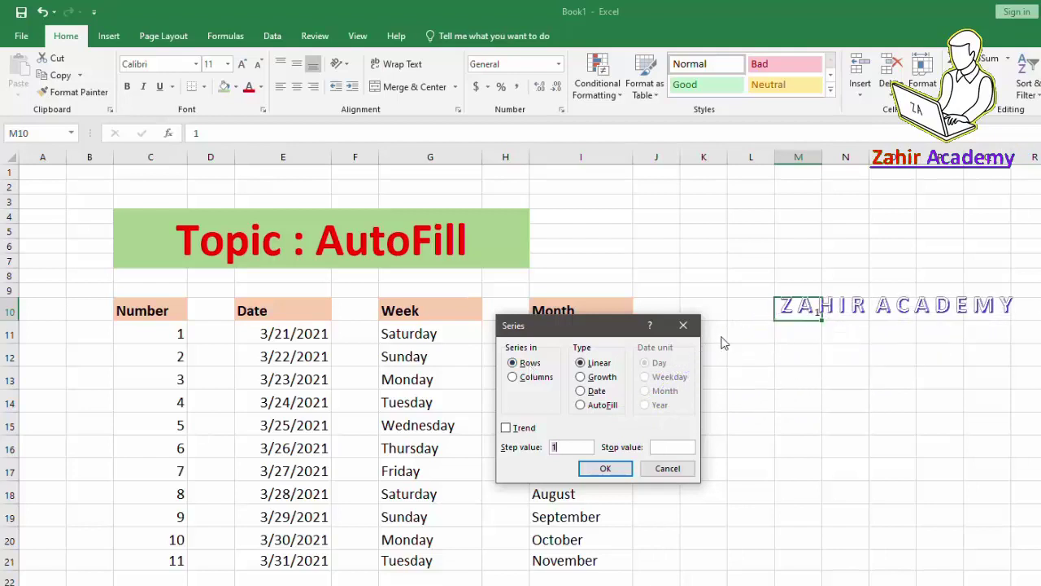
left_click(527, 378)
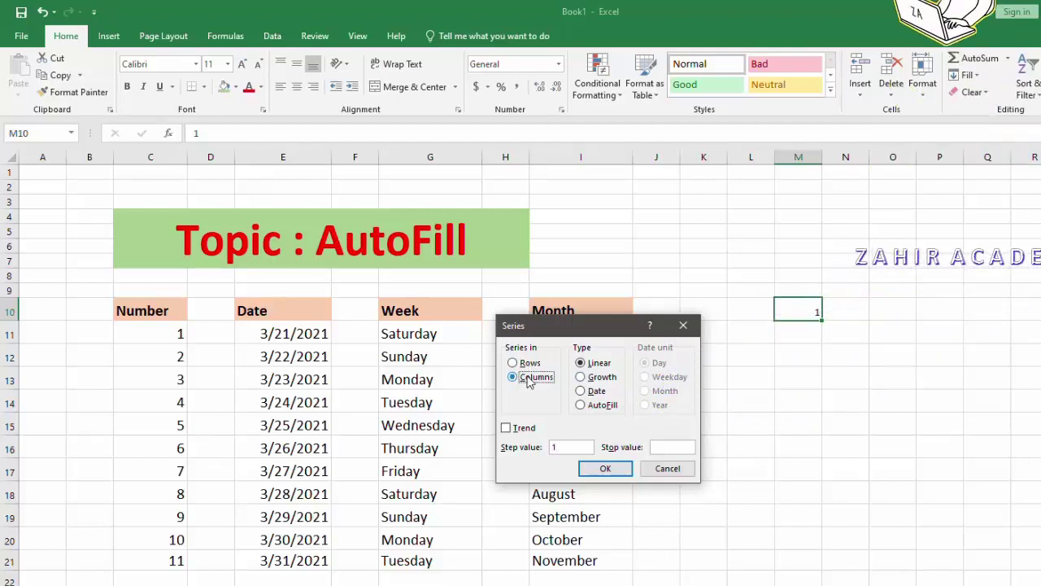
left_click(568, 448)
type("10")
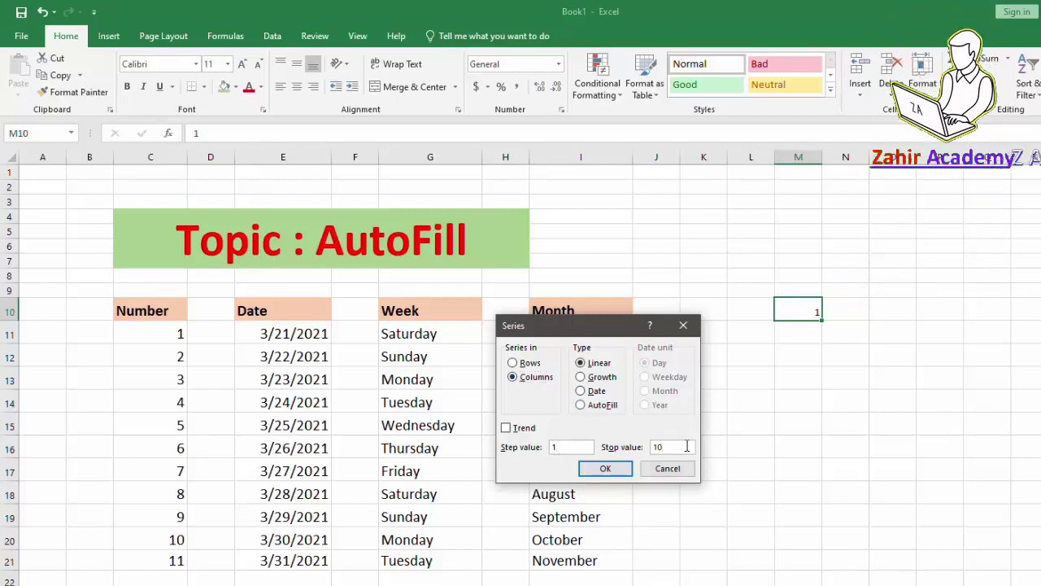
left_click(606, 468)
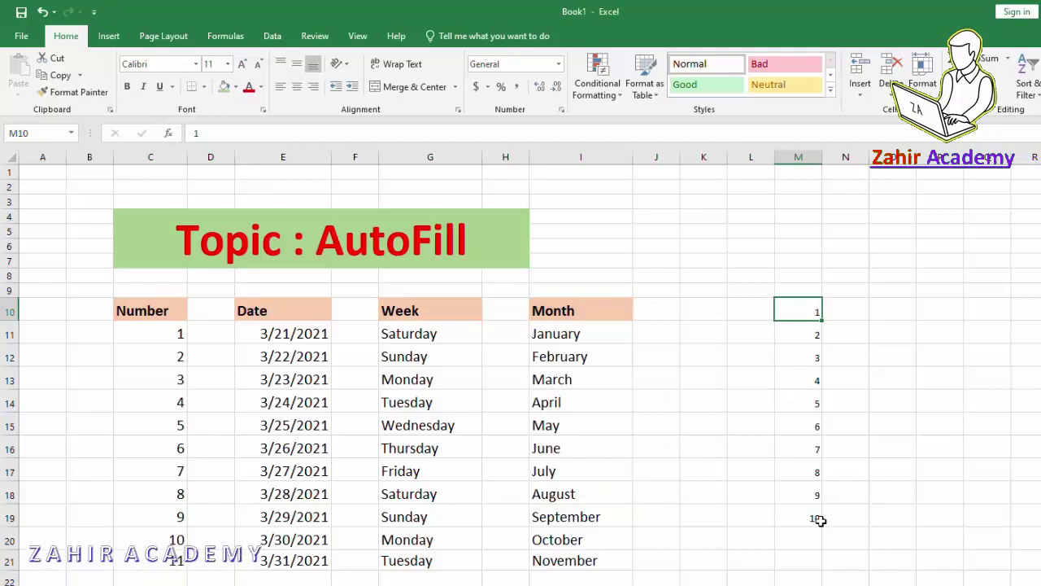
left_click_drag(809, 319, 804, 516)
key("Delete")
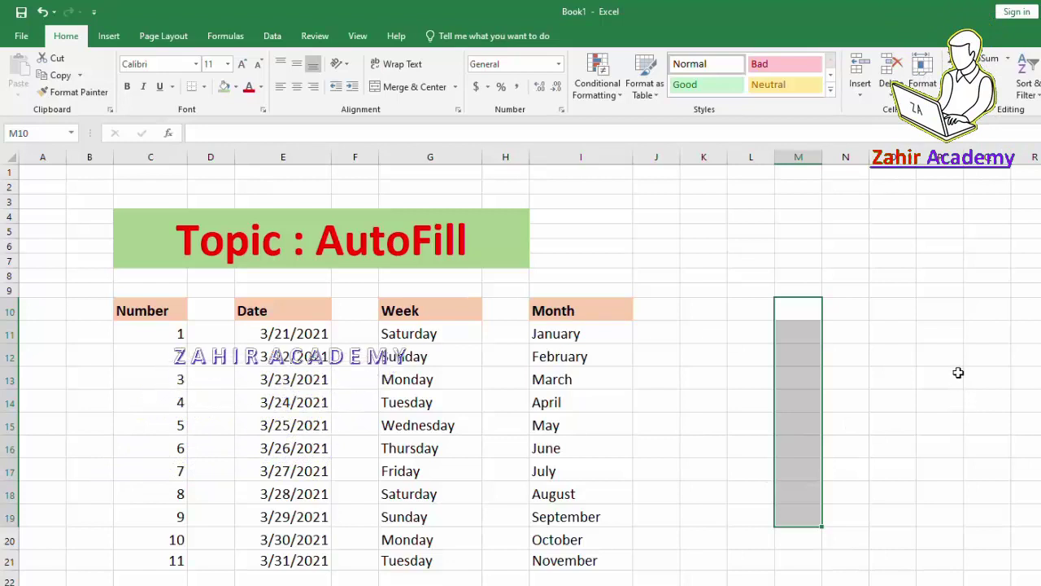
Step: Enter 2/5/2021 in L10, widen column L, and AutoFill daily dates to 2/15/2021 in L20
left_click(318, 325)
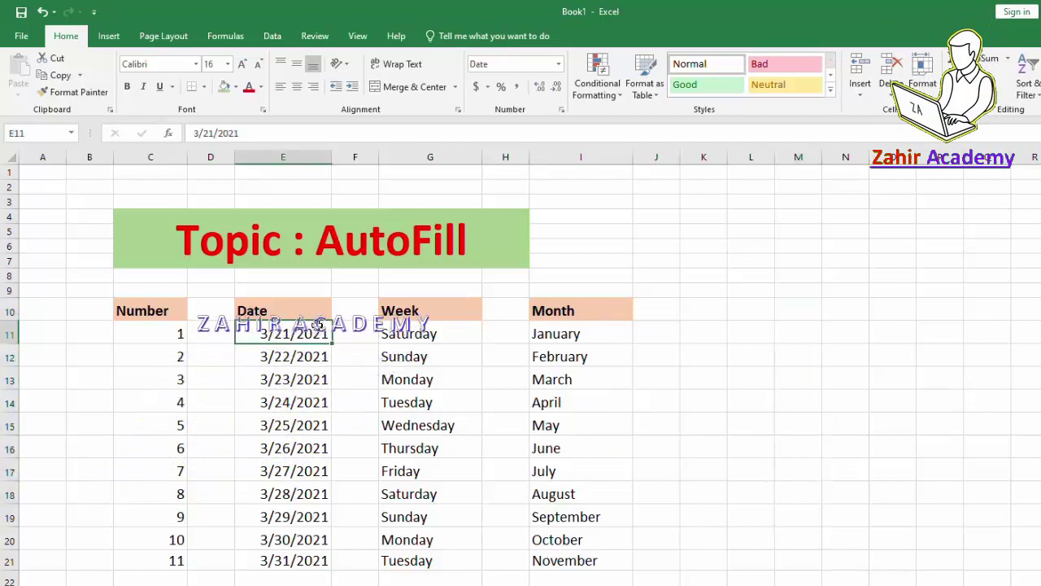
left_click(745, 314)
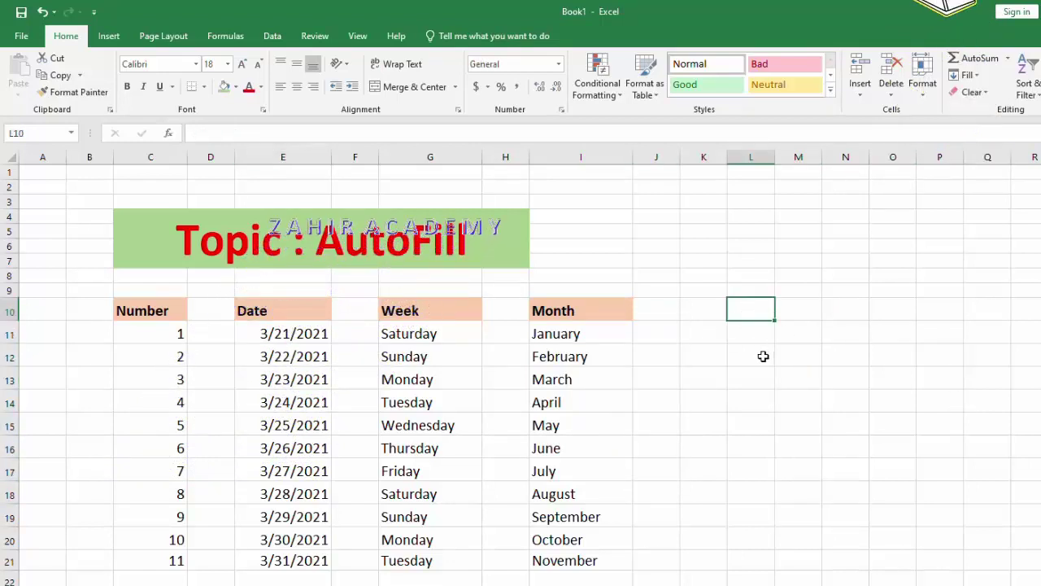
type("2/")
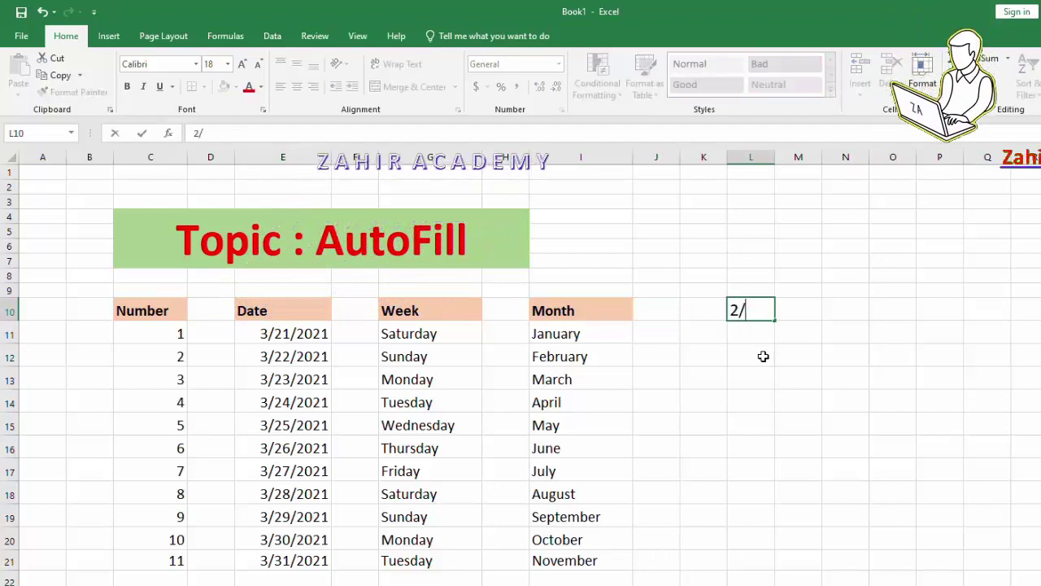
type("5/2021")
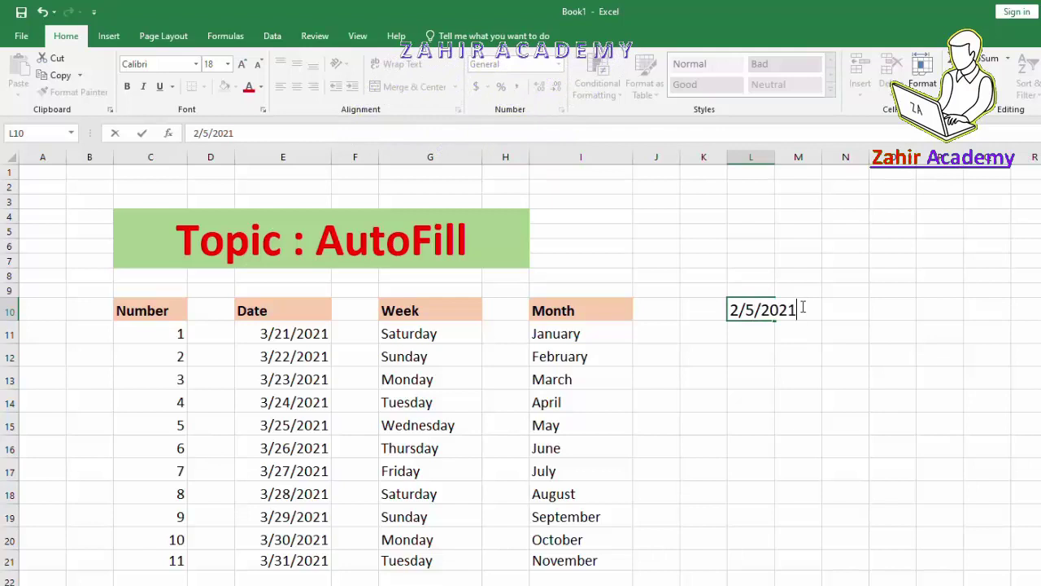
key("Return")
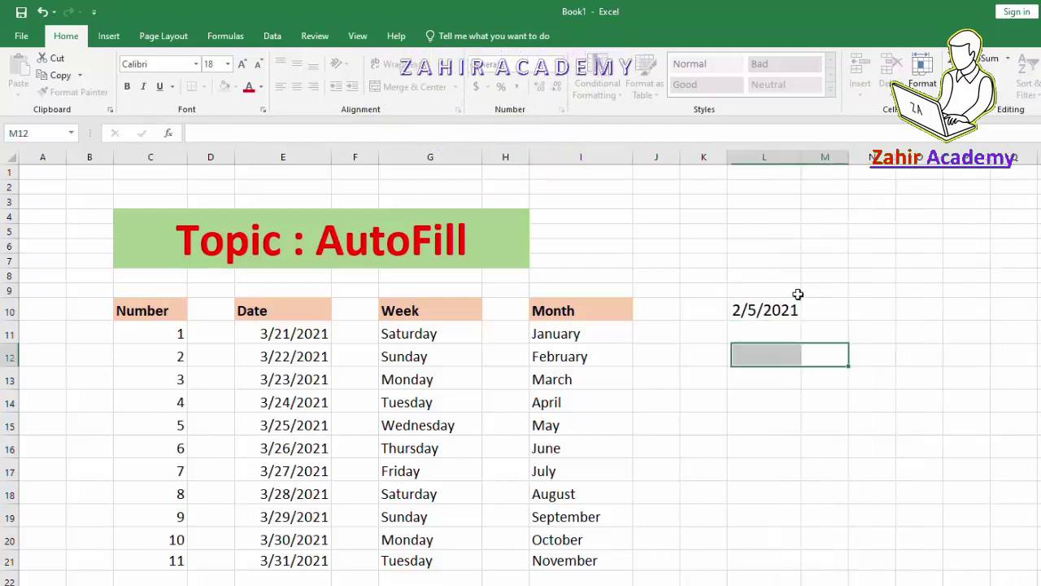
key("Up")
left_click_drag(797, 152, 812, 152)
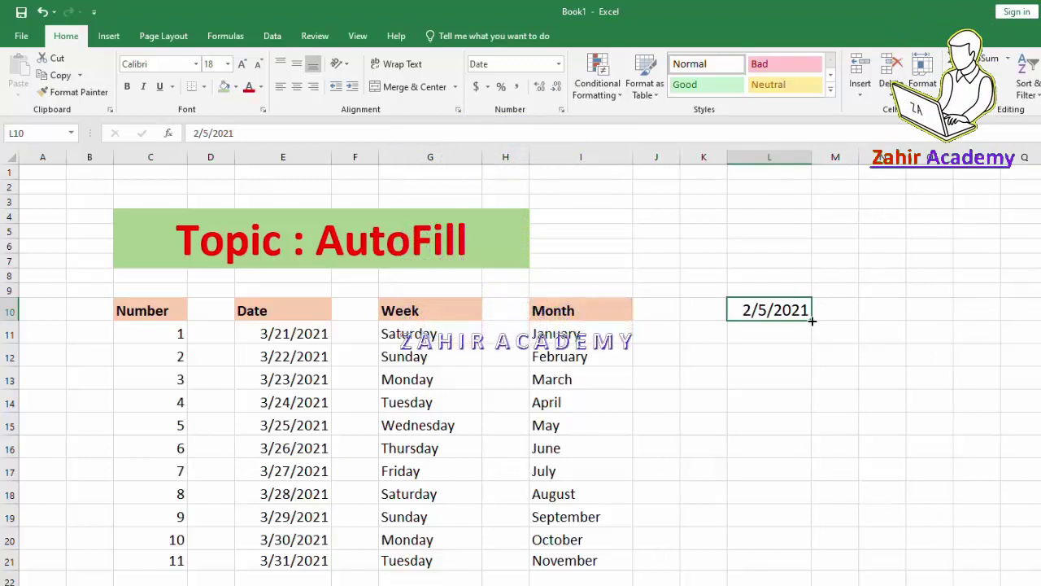
left_click_drag(812, 321, 811, 547)
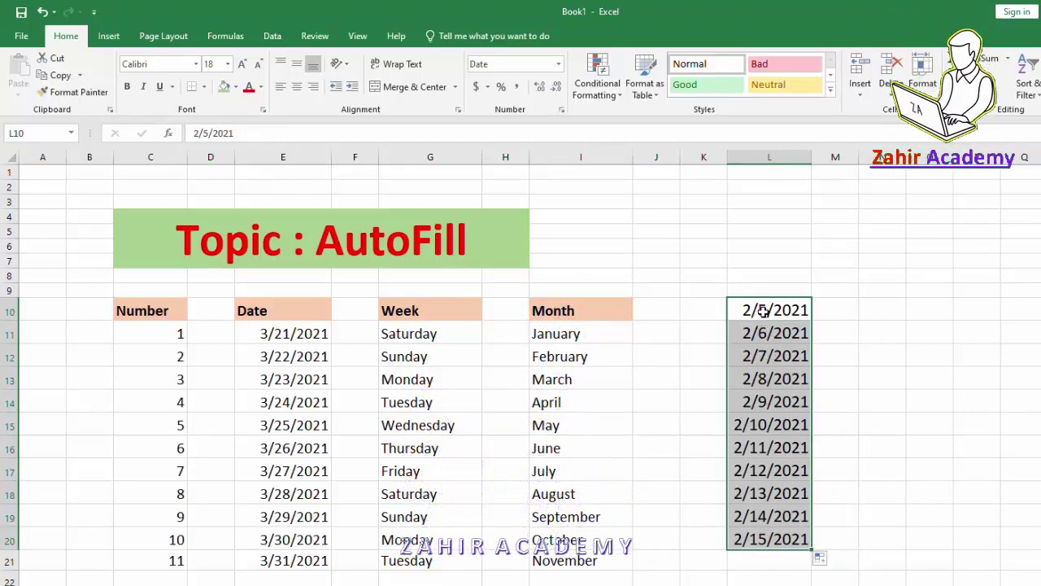
left_click(764, 311)
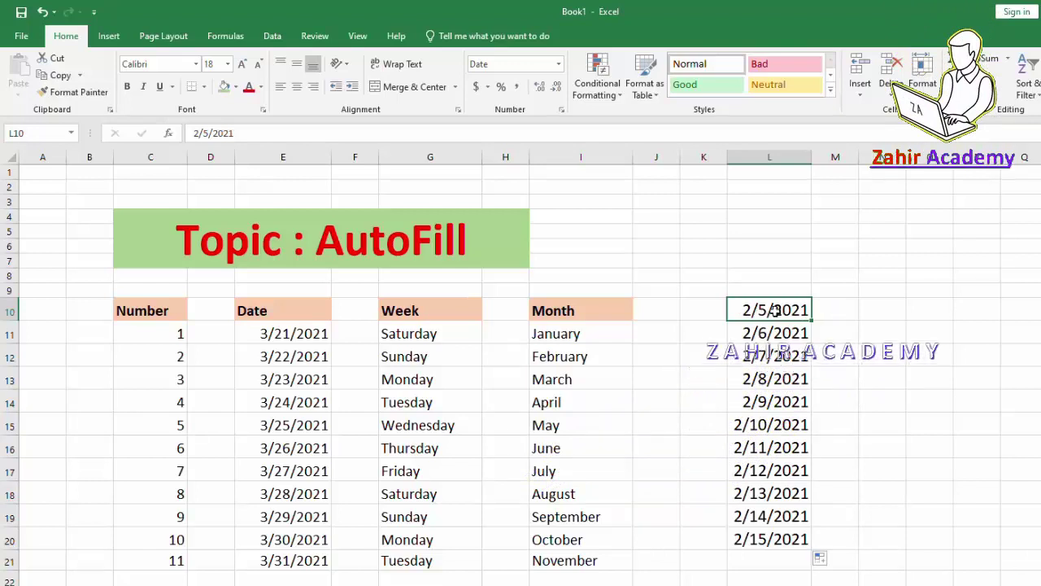
Step: Select N10, widen column N, and bring up its number format settings
left_click(878, 310)
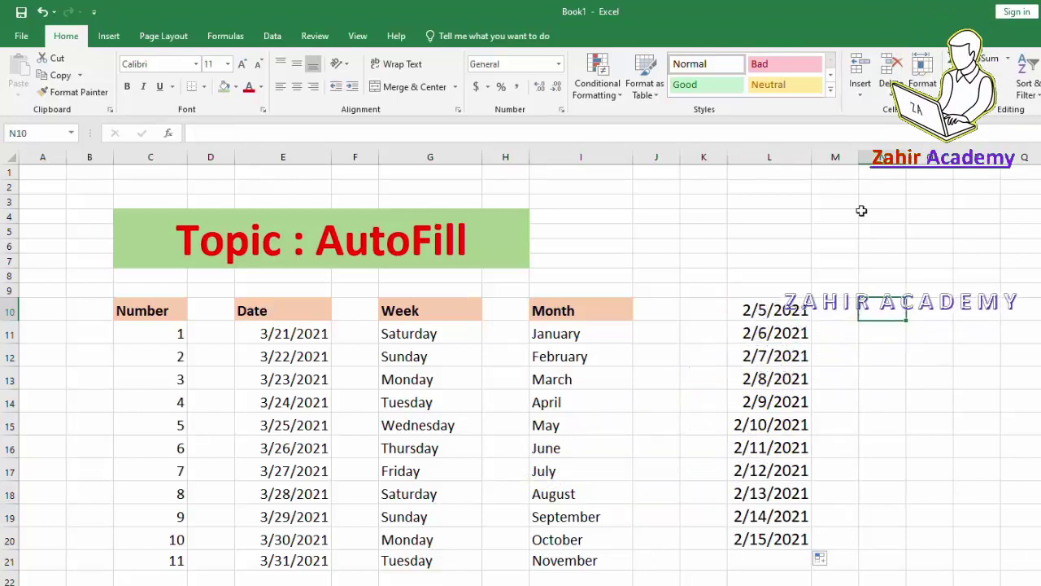
left_click_drag(906, 157, 929, 195)
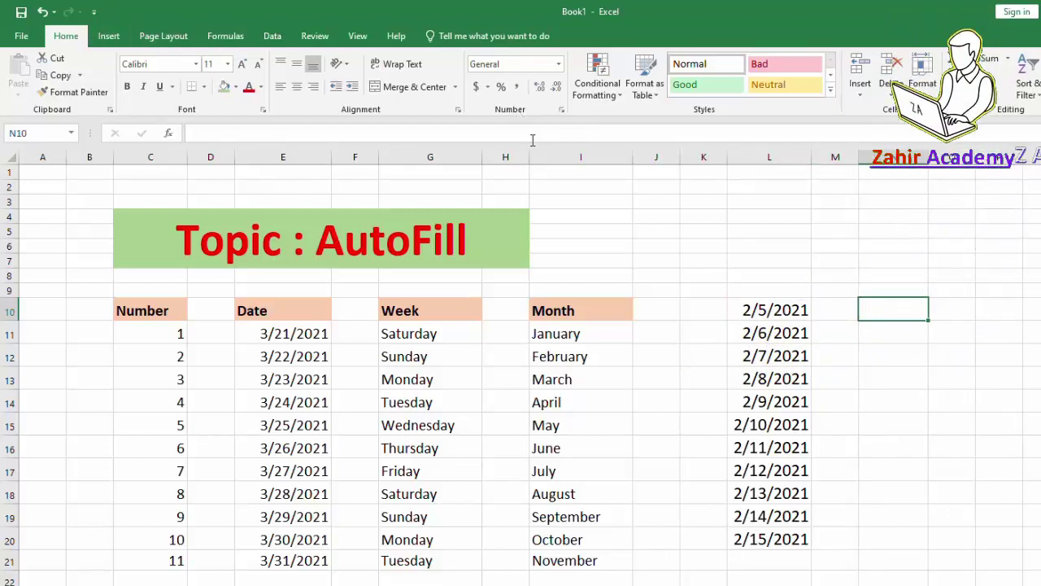
left_click(560, 110)
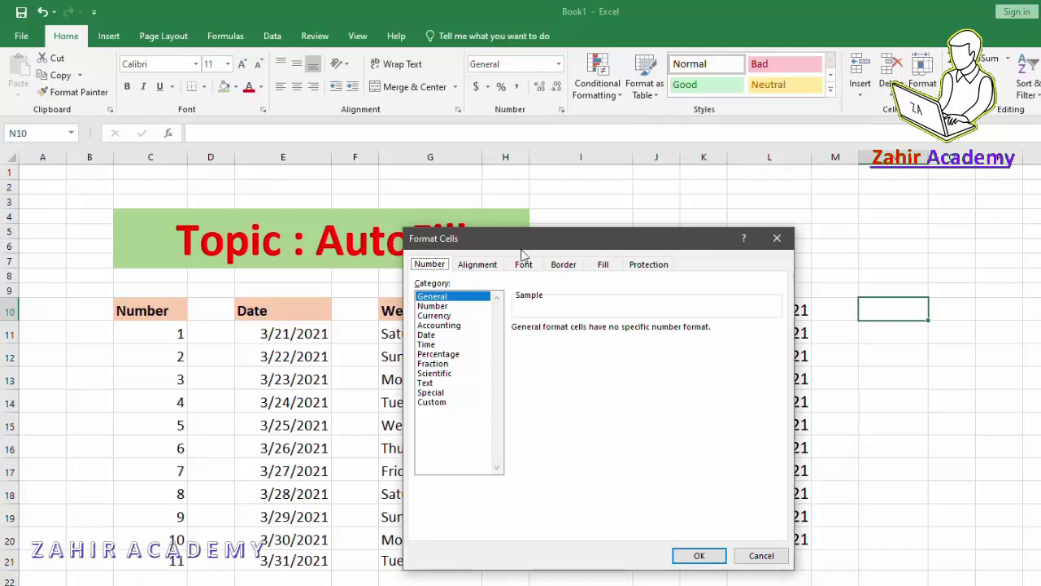
Step: Format N10 with the 14-Mar-12 day-month-year date style
left_click(426, 336)
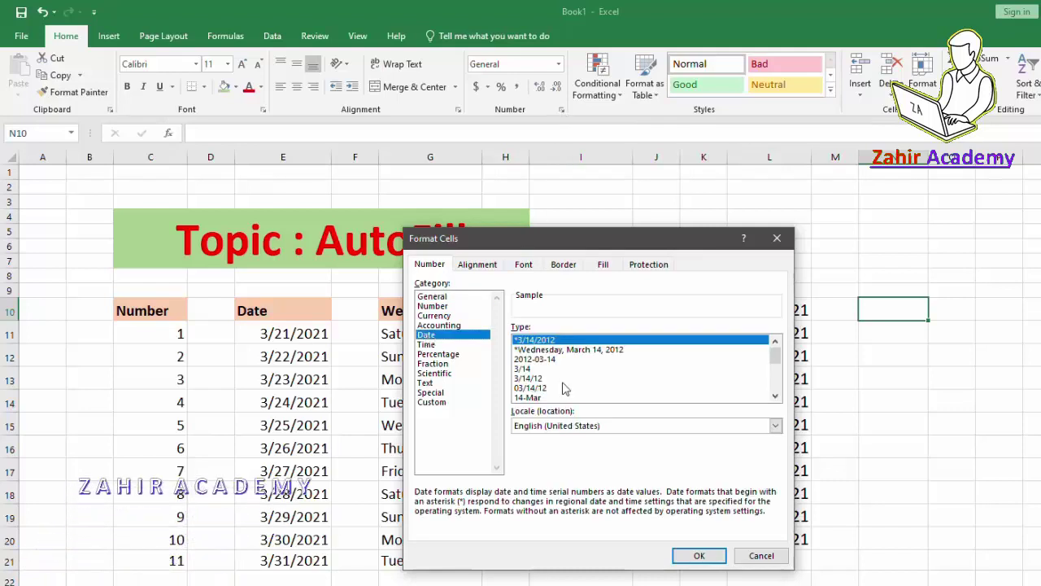
left_click_drag(776, 355, 775, 363)
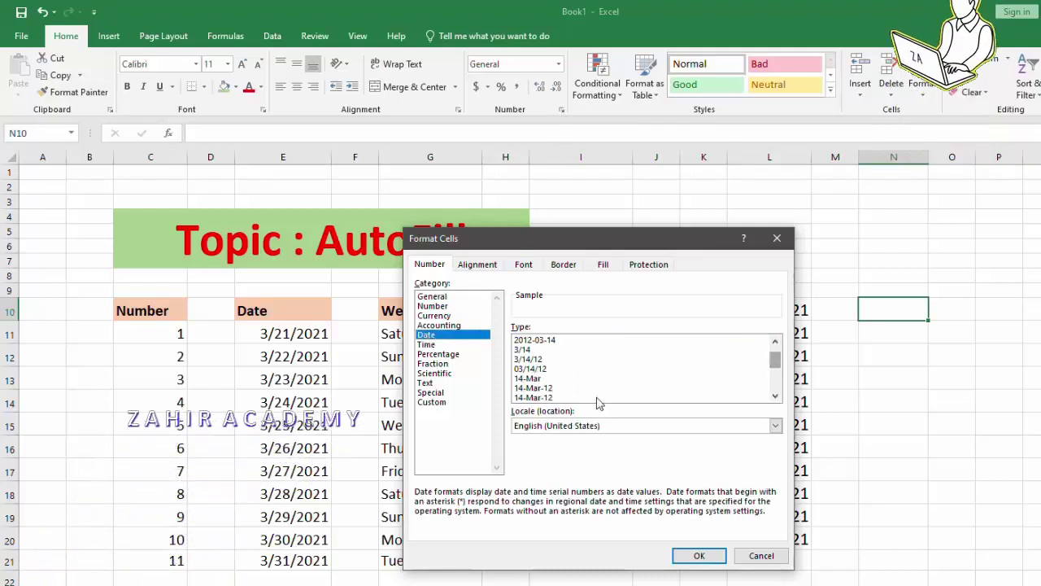
left_click(533, 388)
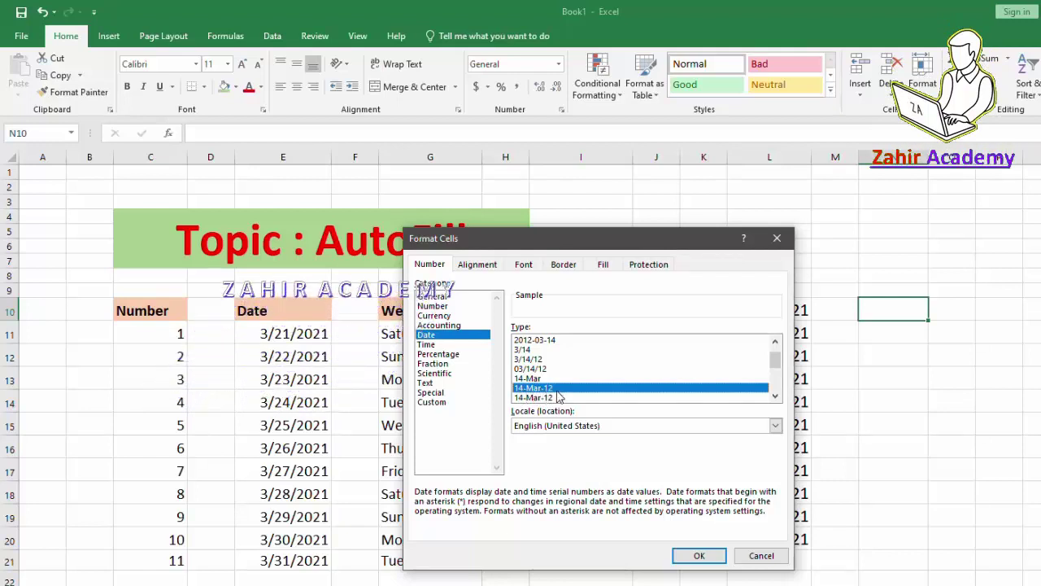
left_click(701, 555)
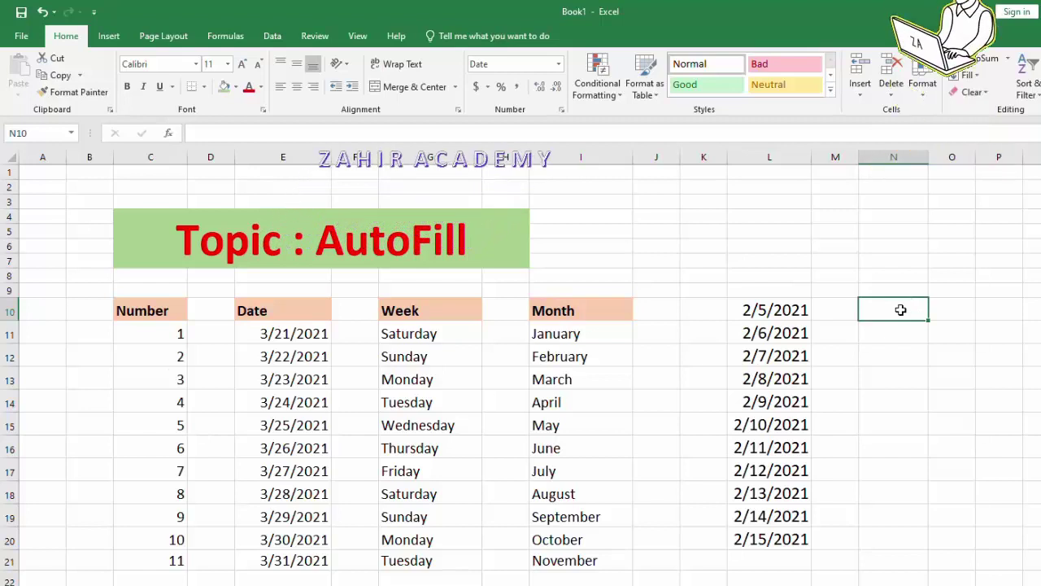
Step: Enter 5/6/2021 in N10, AutoFill to 13-May-21 in N17, then clear those dates
type("5/6/2021")
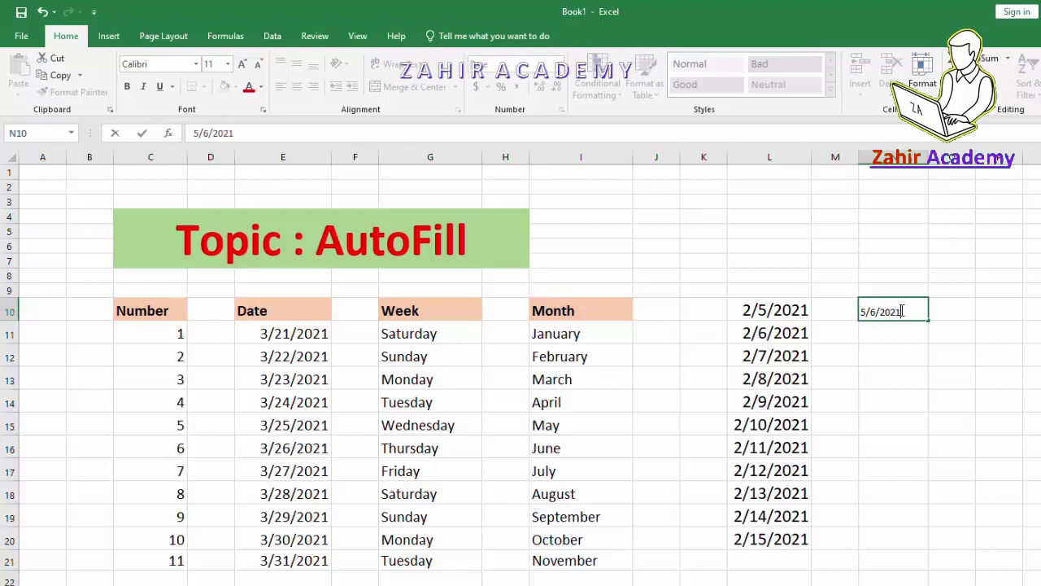
key("Return")
left_click(914, 310)
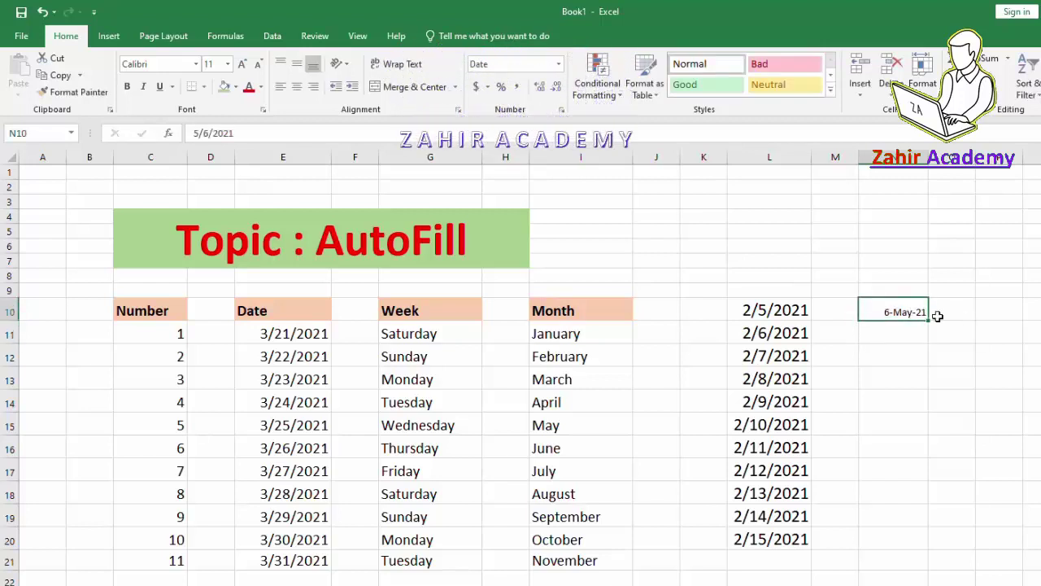
left_click_drag(929, 320, 929, 480)
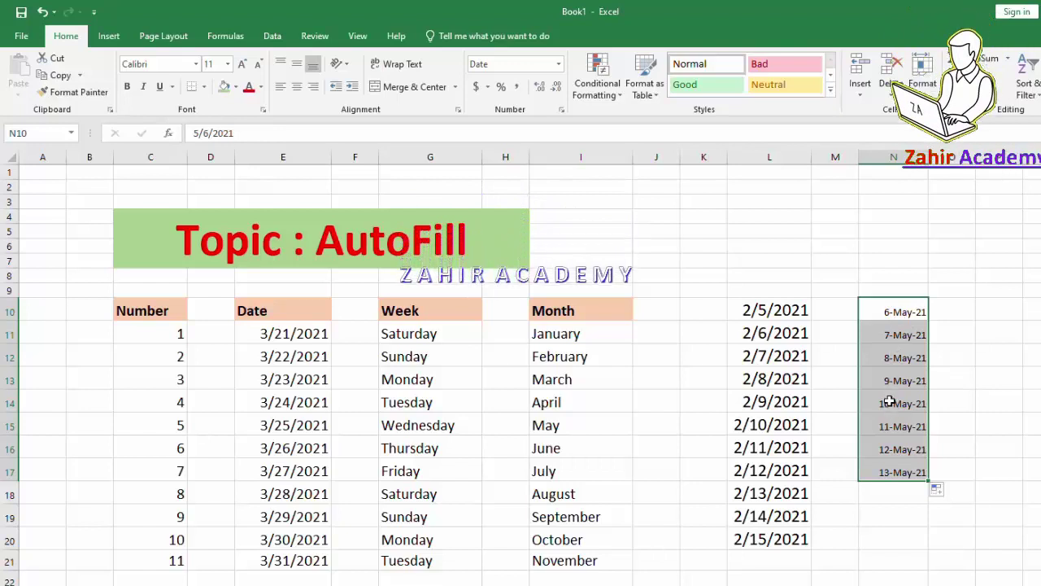
key("Delete")
left_click(839, 315)
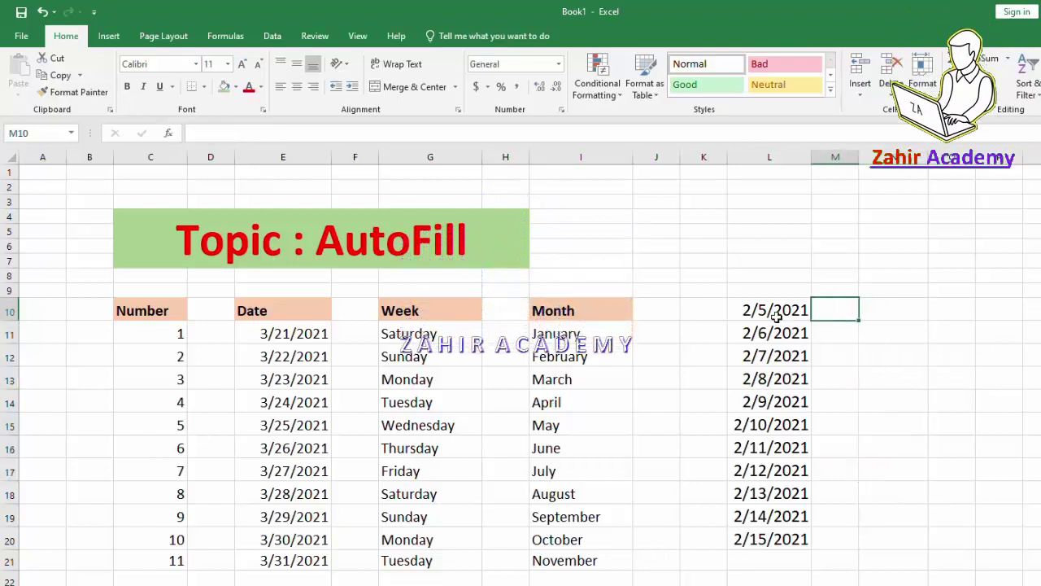
left_click_drag(786, 310, 771, 553)
key("Delete")
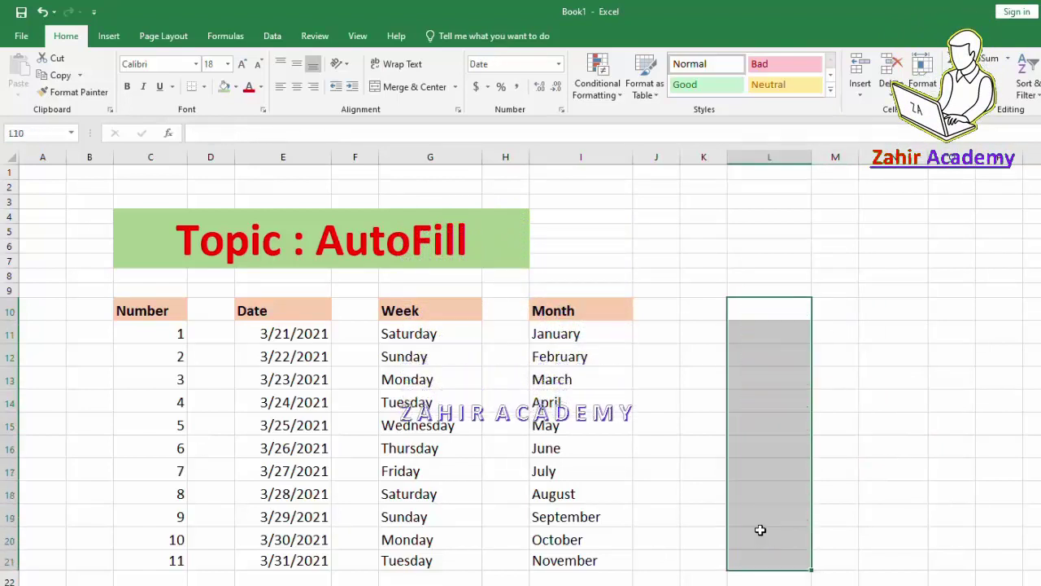
left_click(424, 313)
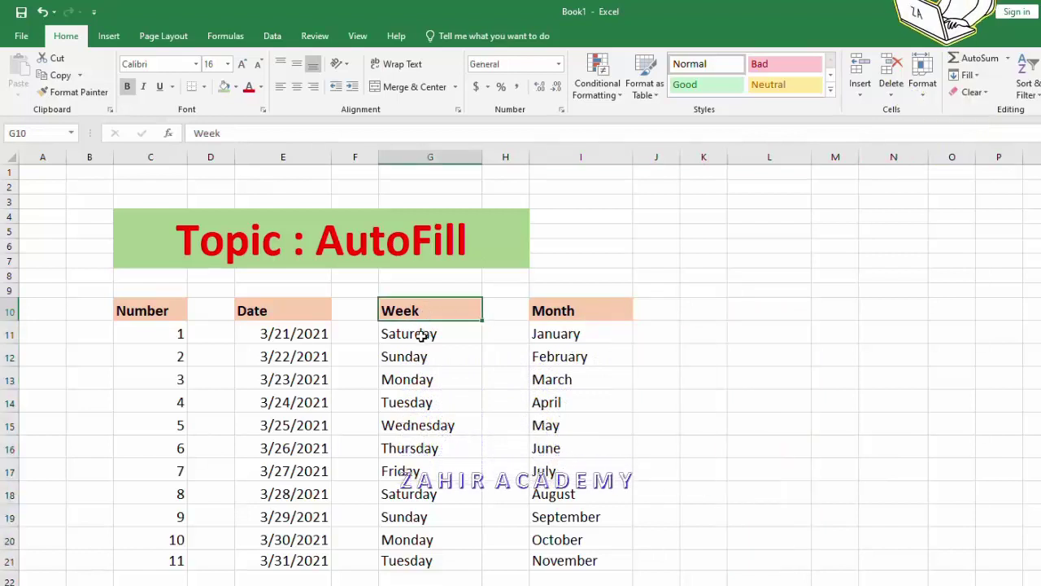
left_click(786, 318)
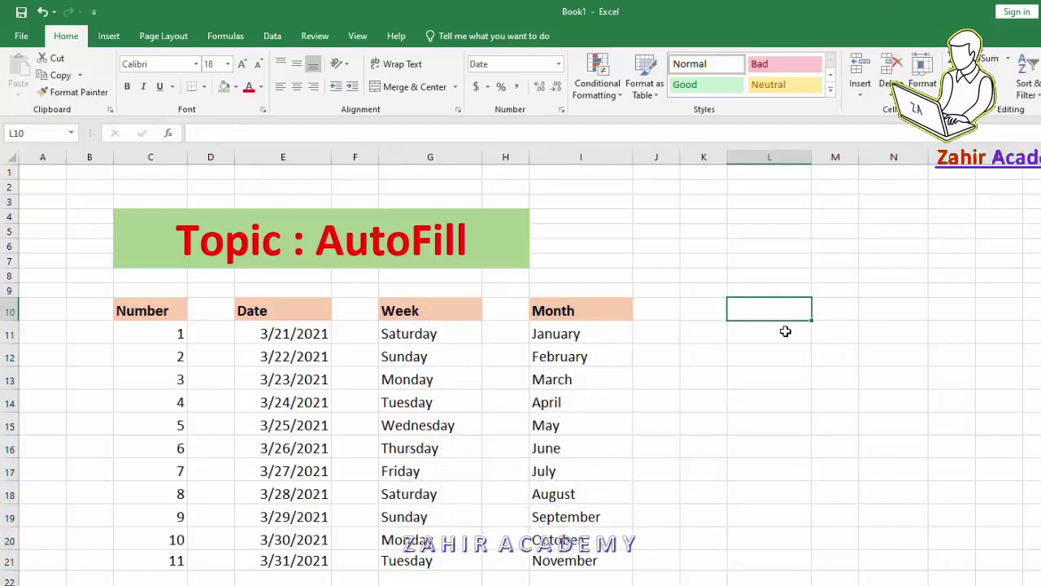
type("Saturday")
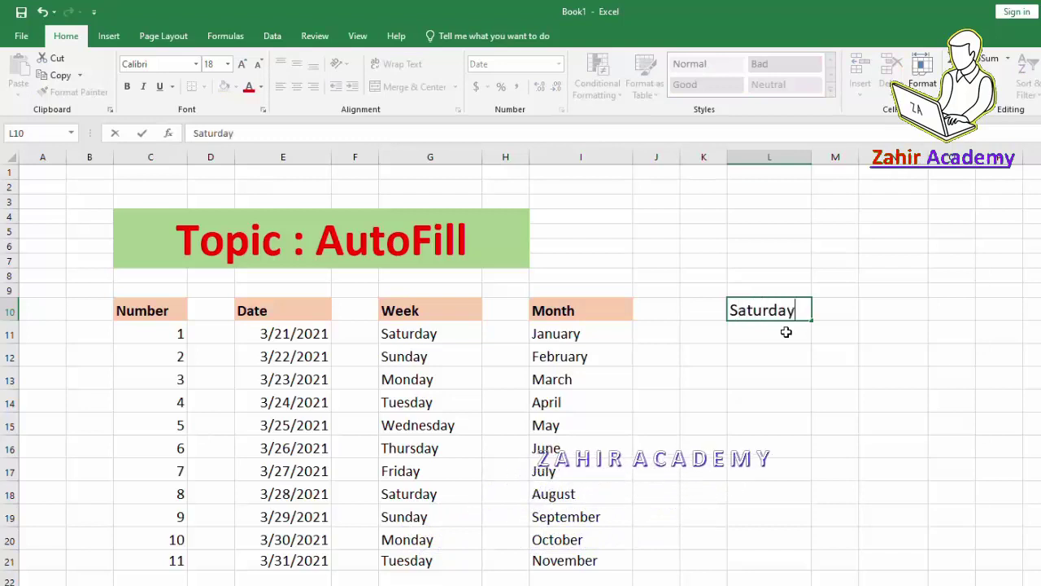
key("Return")
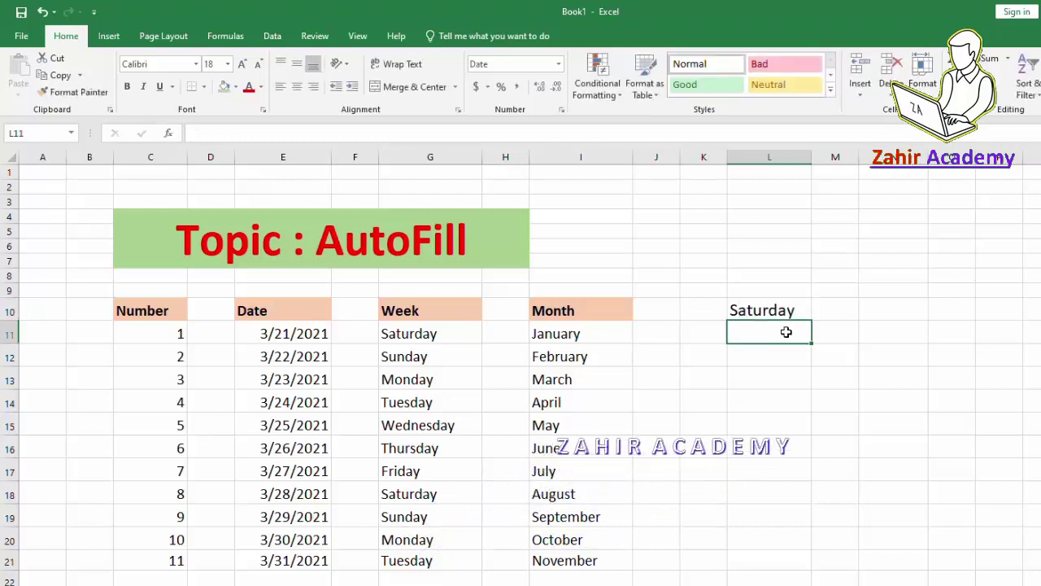
left_click(785, 311)
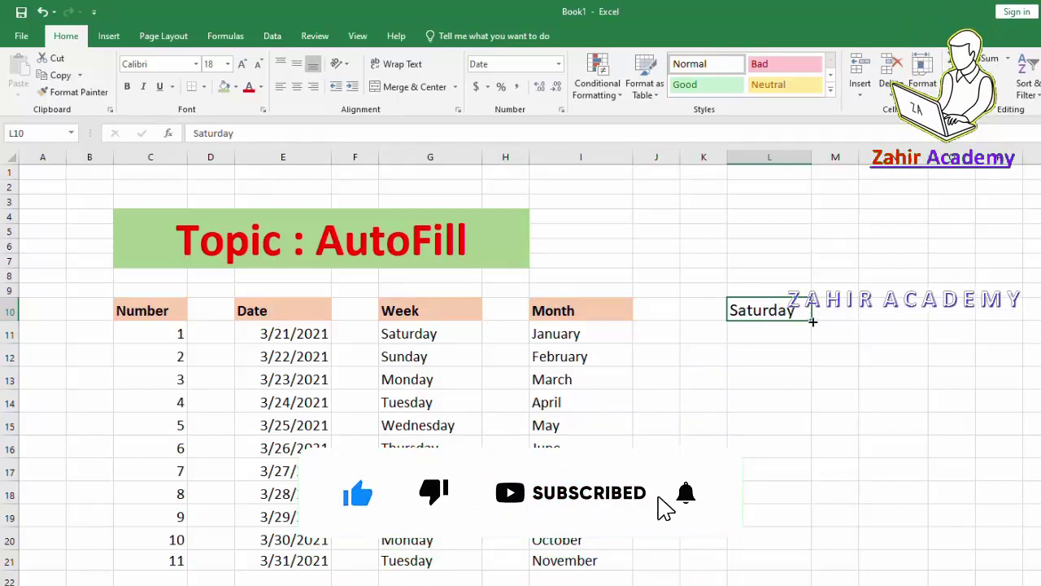
left_click_drag(812, 322, 795, 539)
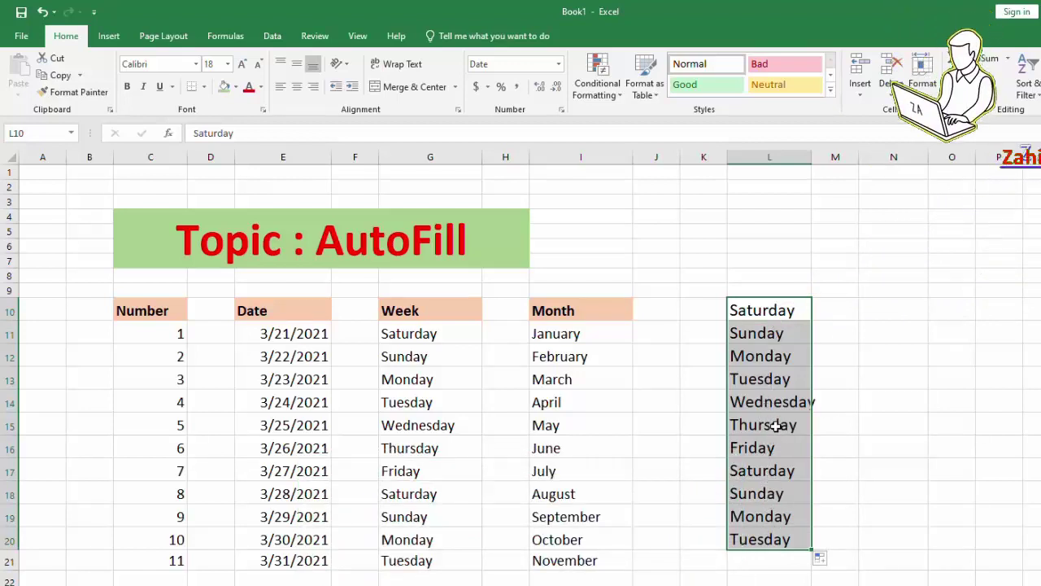
key("Delete")
left_click(832, 384)
left_click(767, 333)
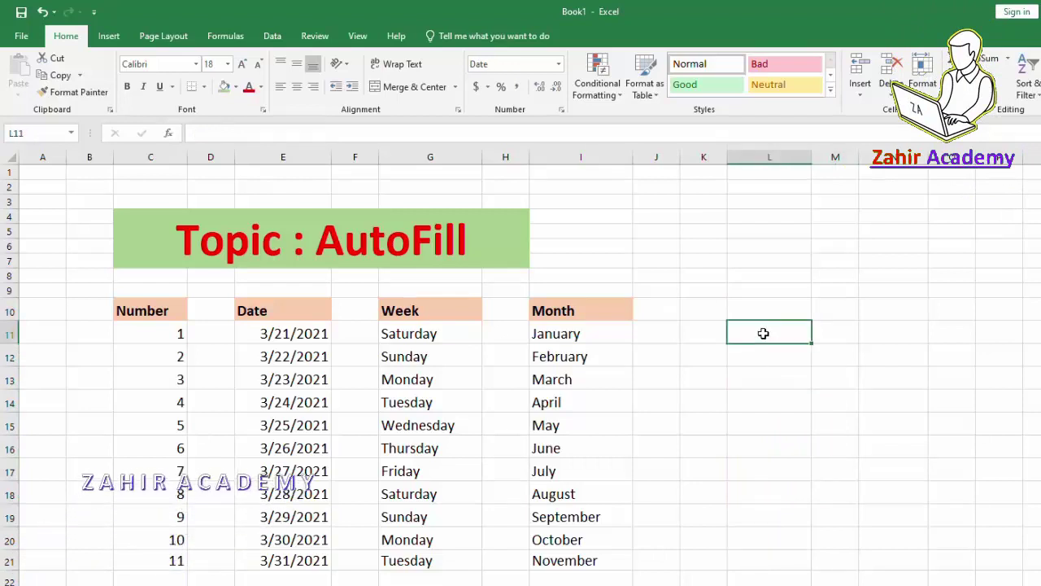
type("Monday")
key("Return")
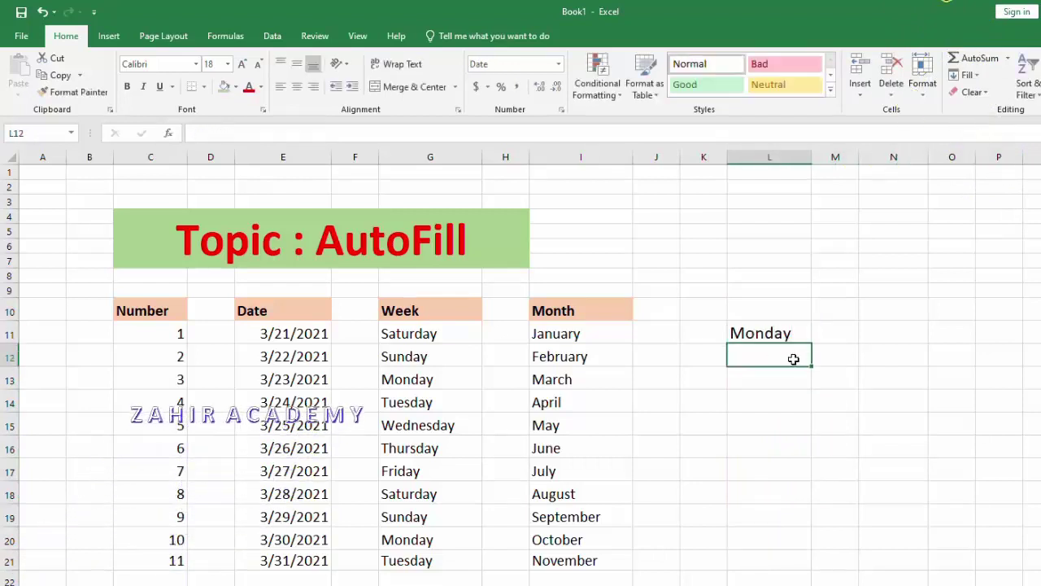
left_click(760, 333)
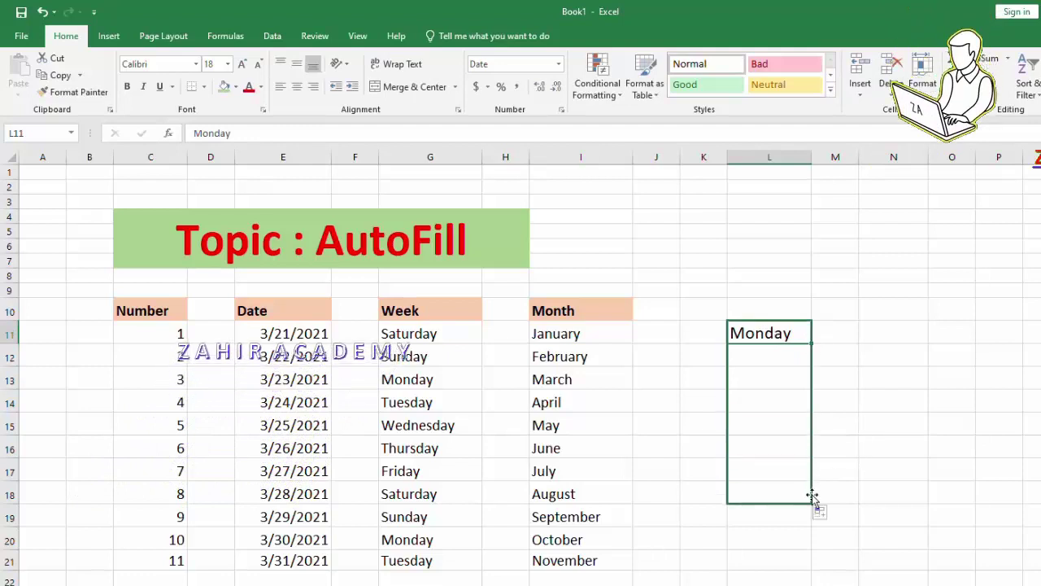
left_click_drag(812, 354, 813, 500)
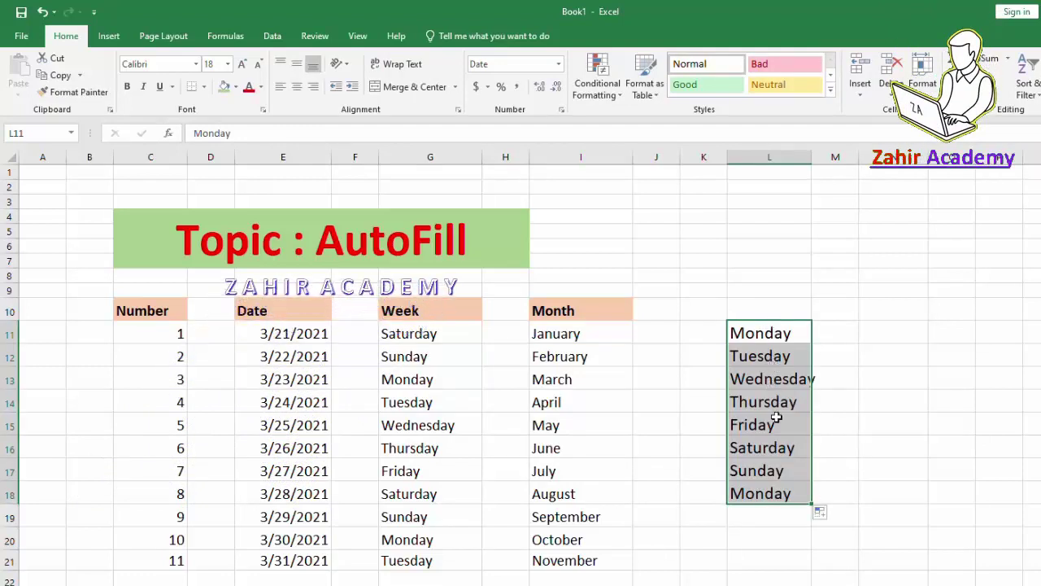
key("Delete")
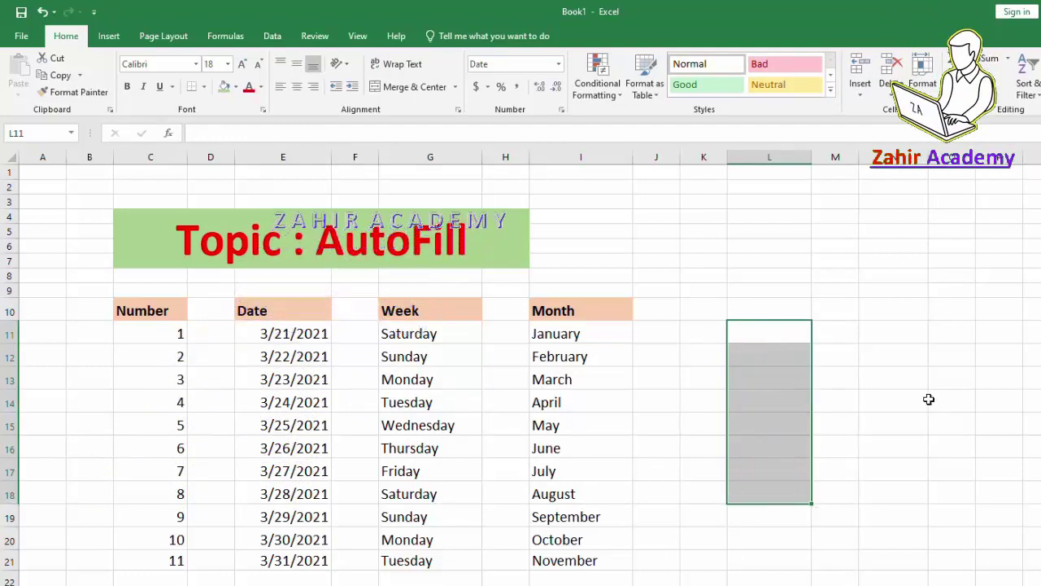
left_click(846, 333)
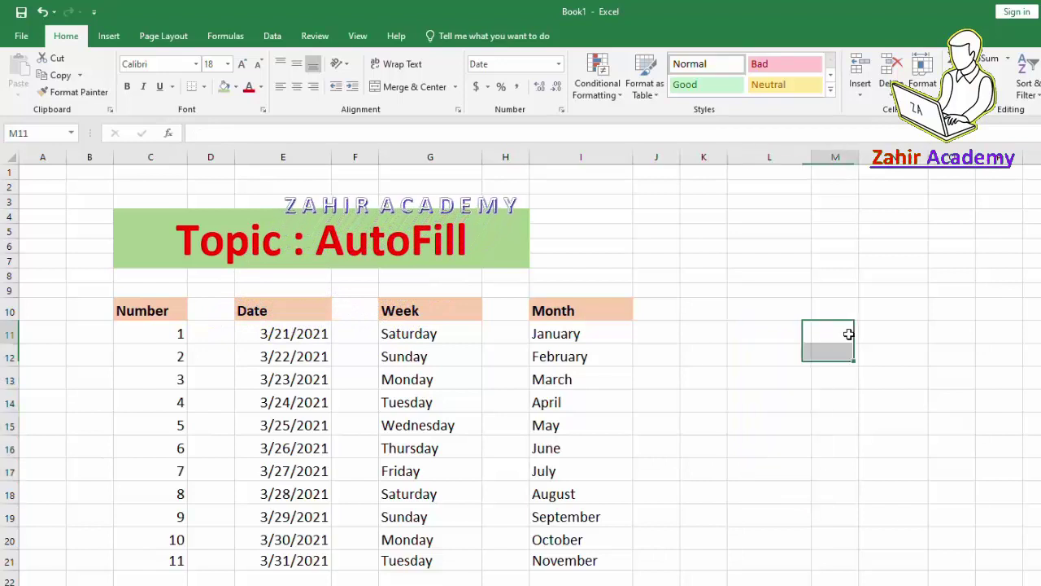
left_click(565, 311)
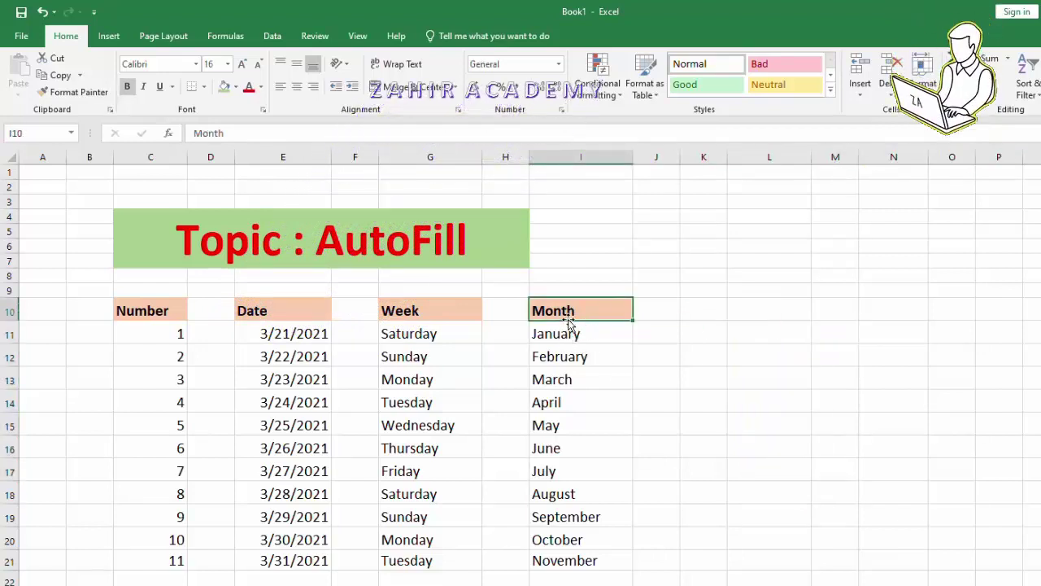
left_click(770, 312)
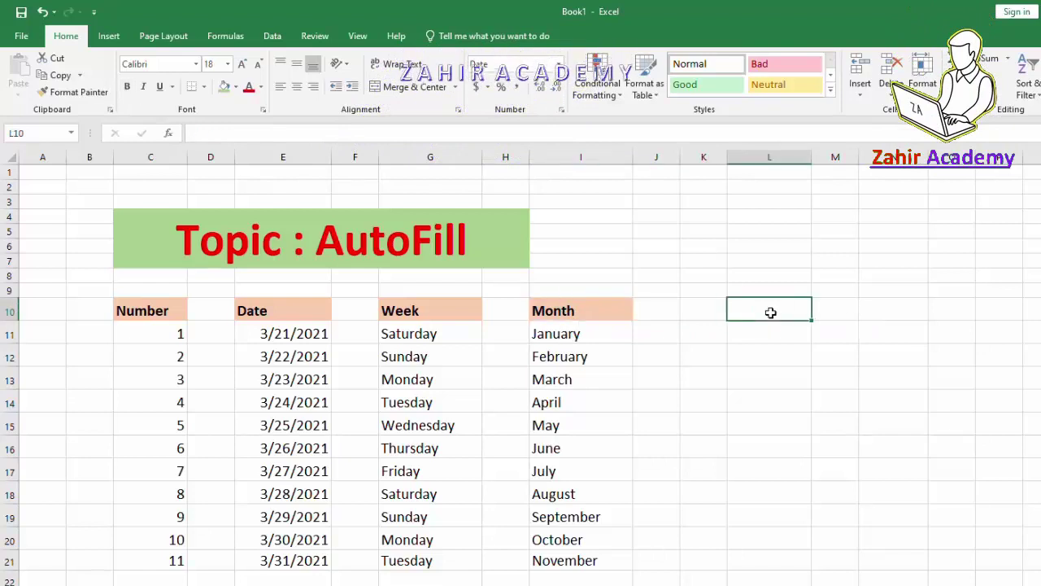
type("J")
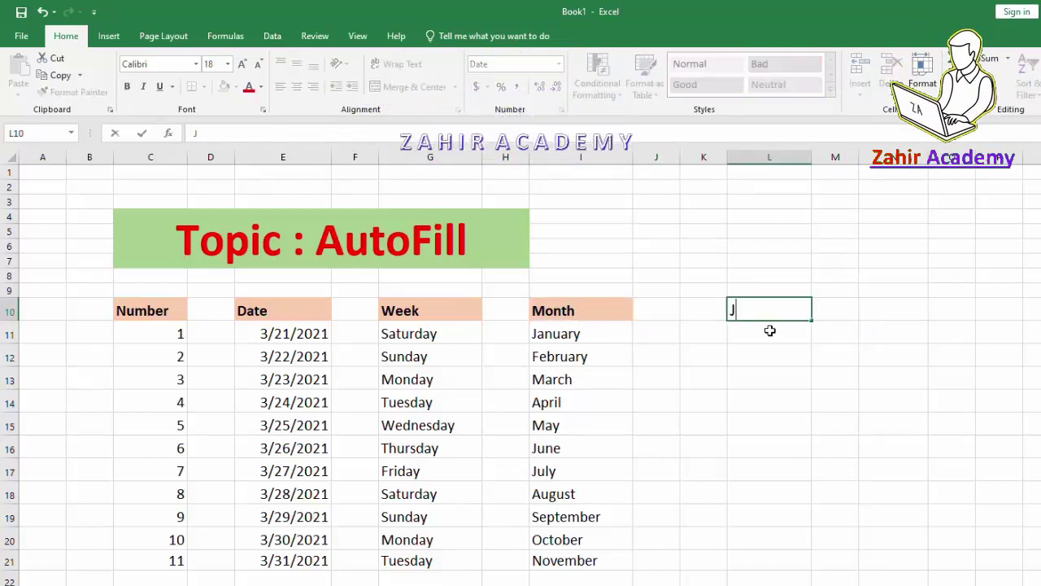
type("anuary")
key("Return")
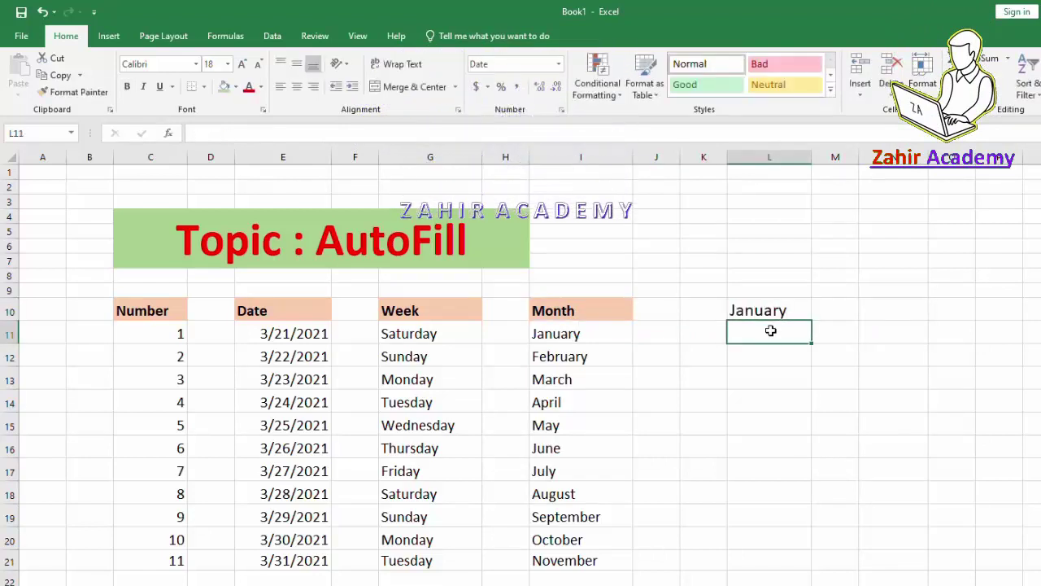
left_click(769, 310)
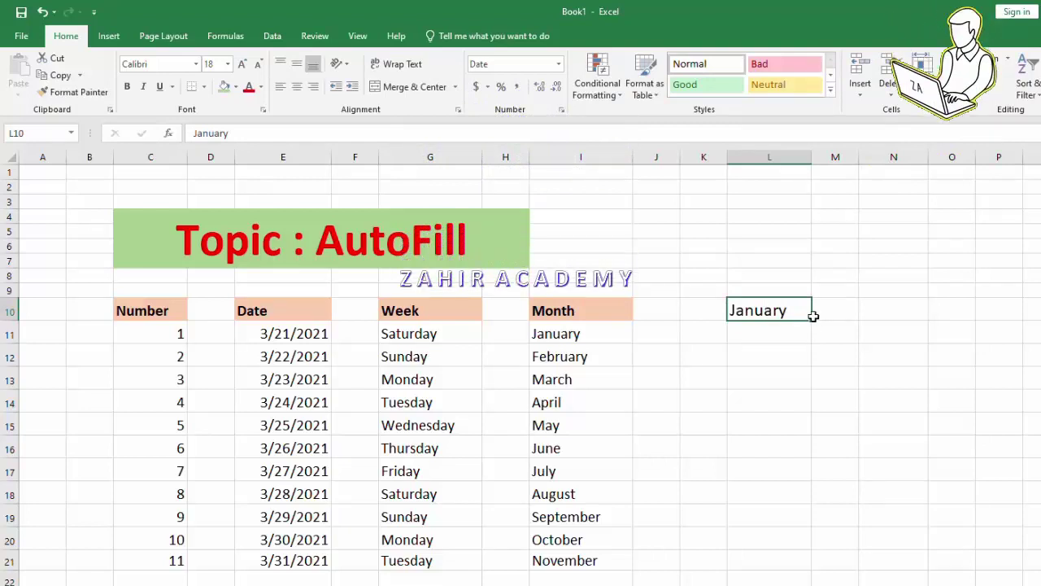
left_click_drag(813, 320, 809, 541)
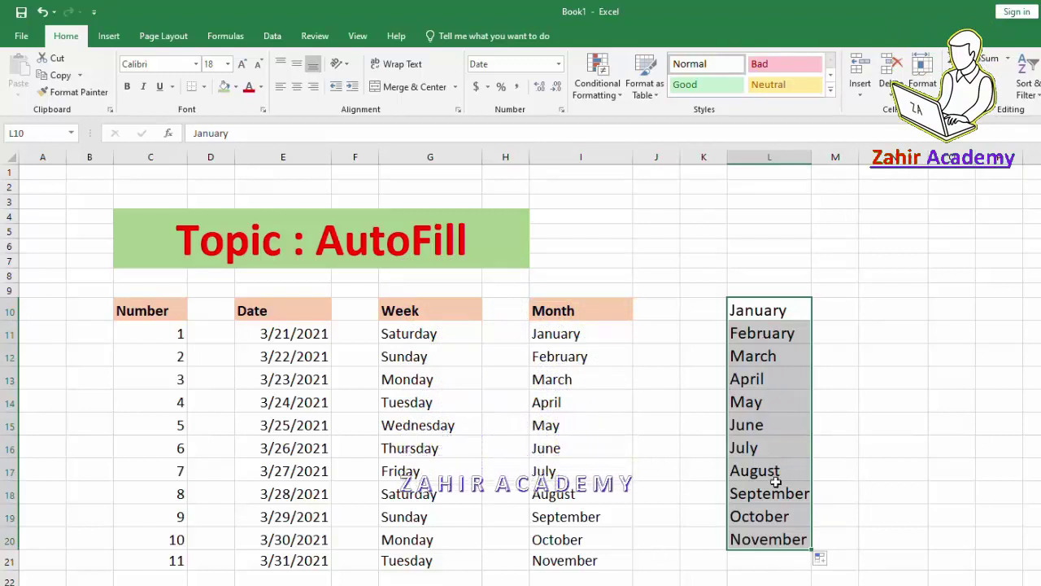
key("Delete")
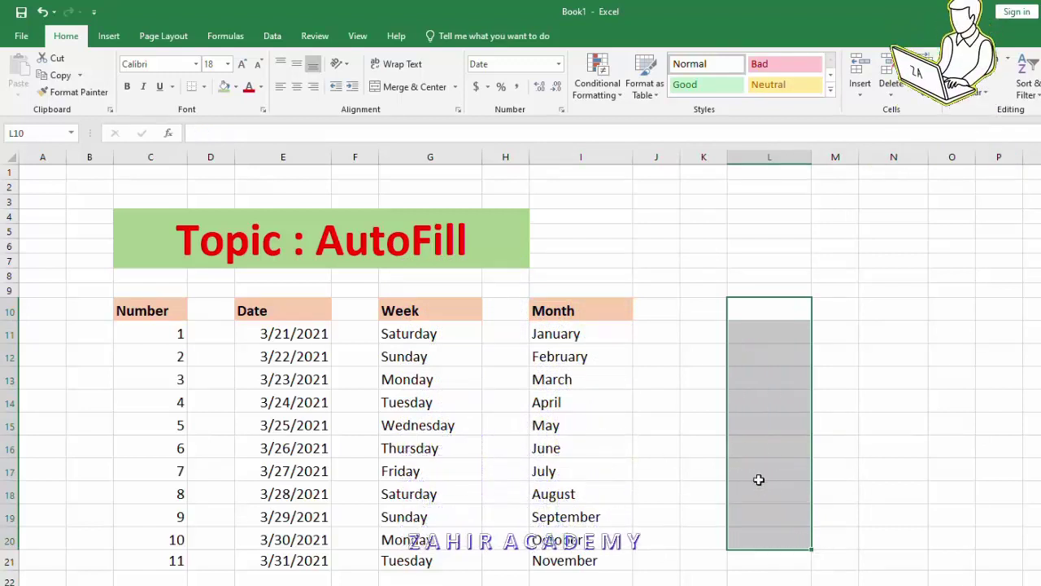
left_click(831, 342)
left_click(778, 333)
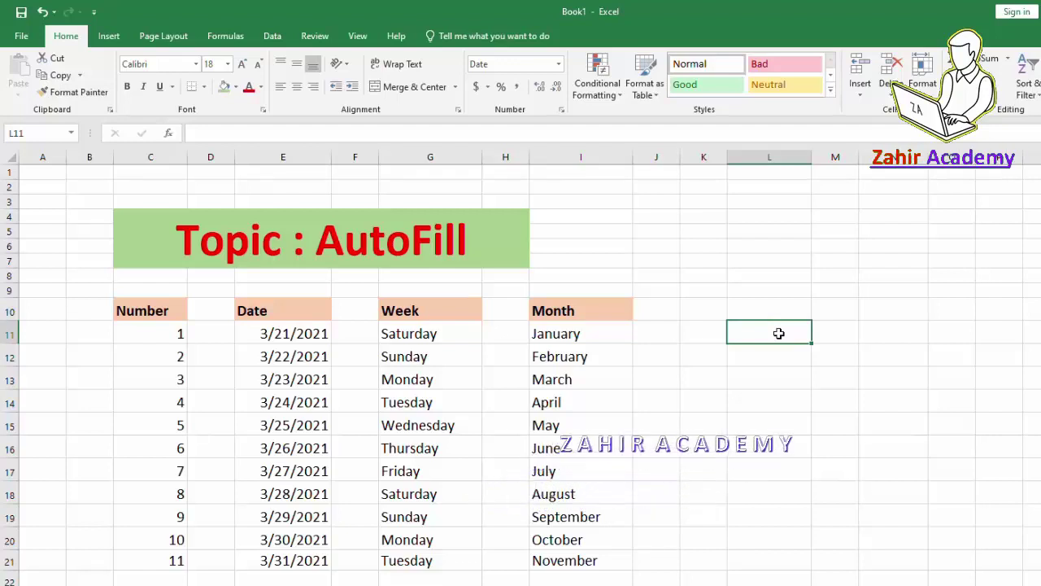
type("March")
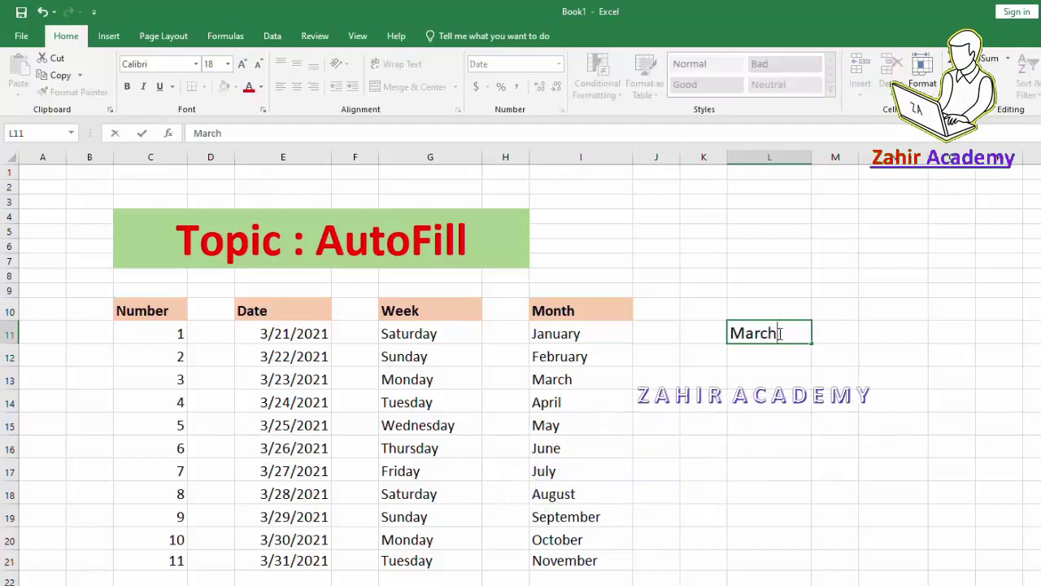
key("Tab")
left_click(805, 335)
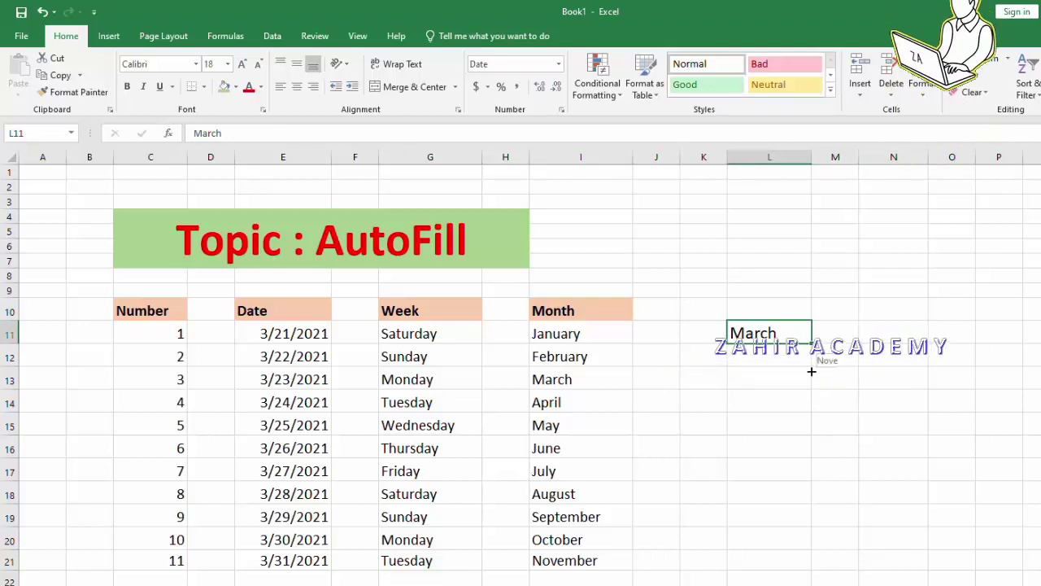
left_click_drag(811, 371, 813, 529)
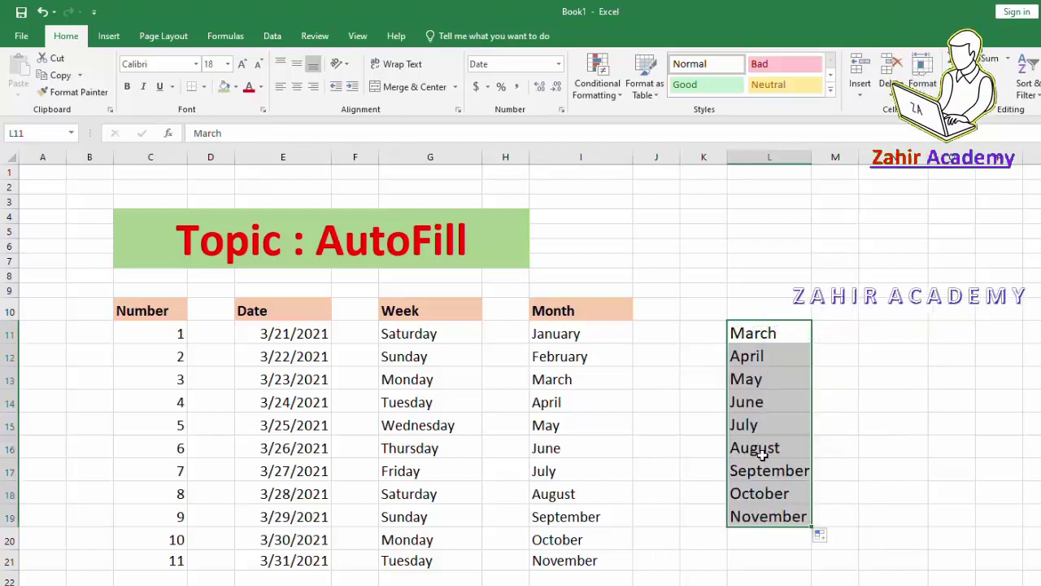
key("Delete")
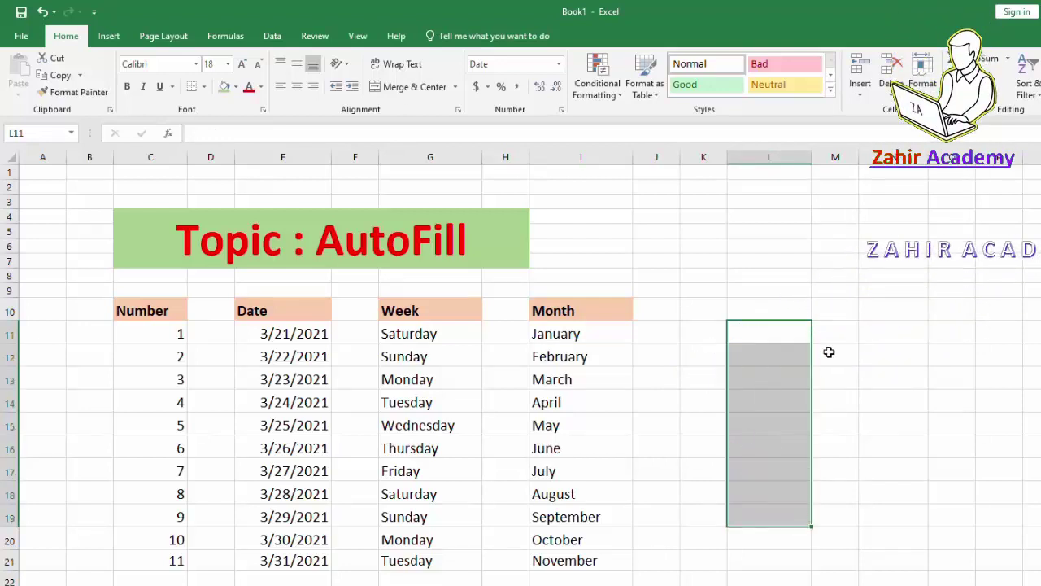
left_click(829, 351)
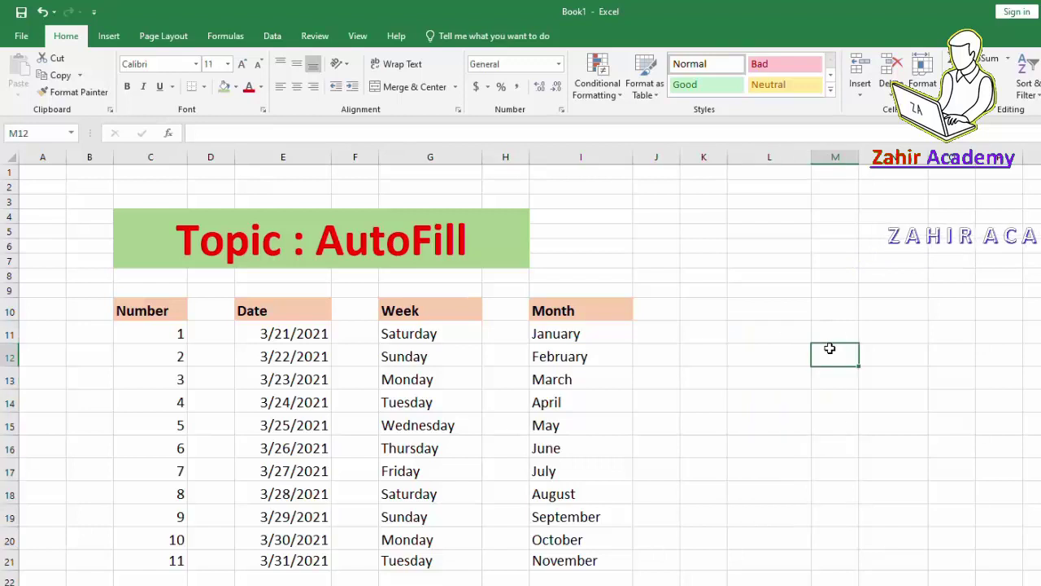
left_click(567, 340)
left_click(787, 316)
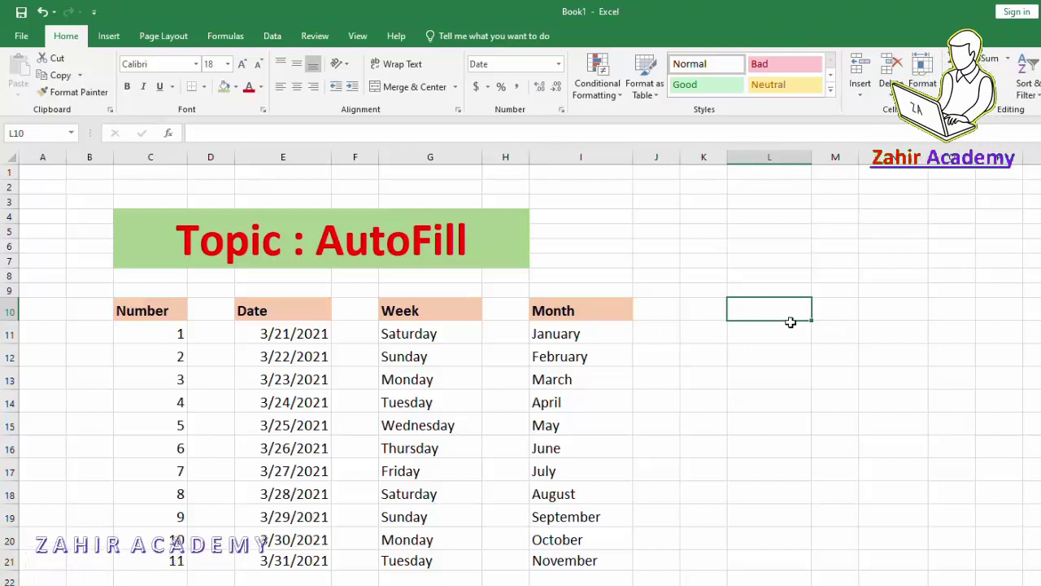
left_click(789, 332)
type("Jan")
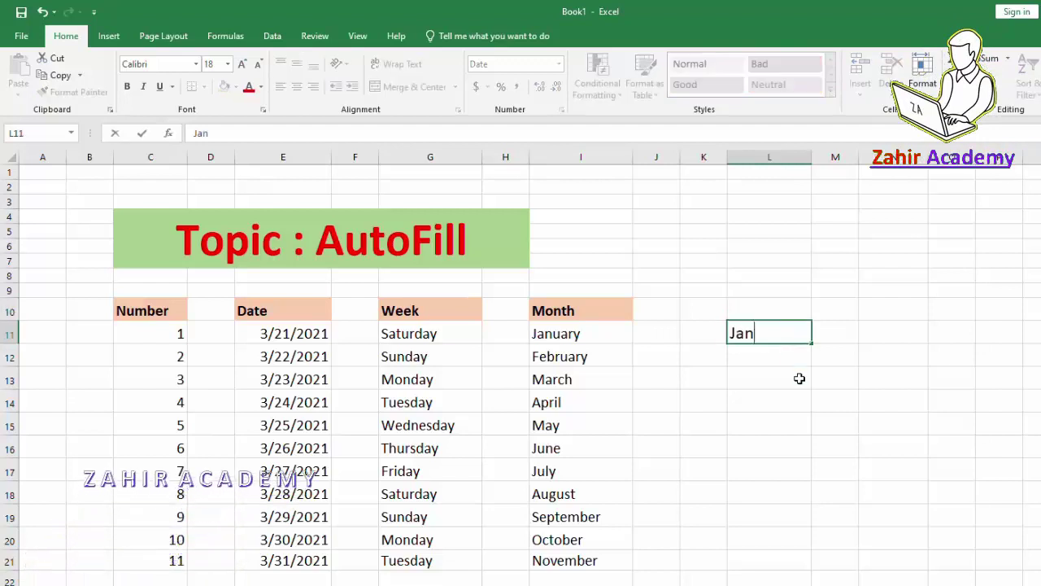
key("Return")
left_click(790, 330)
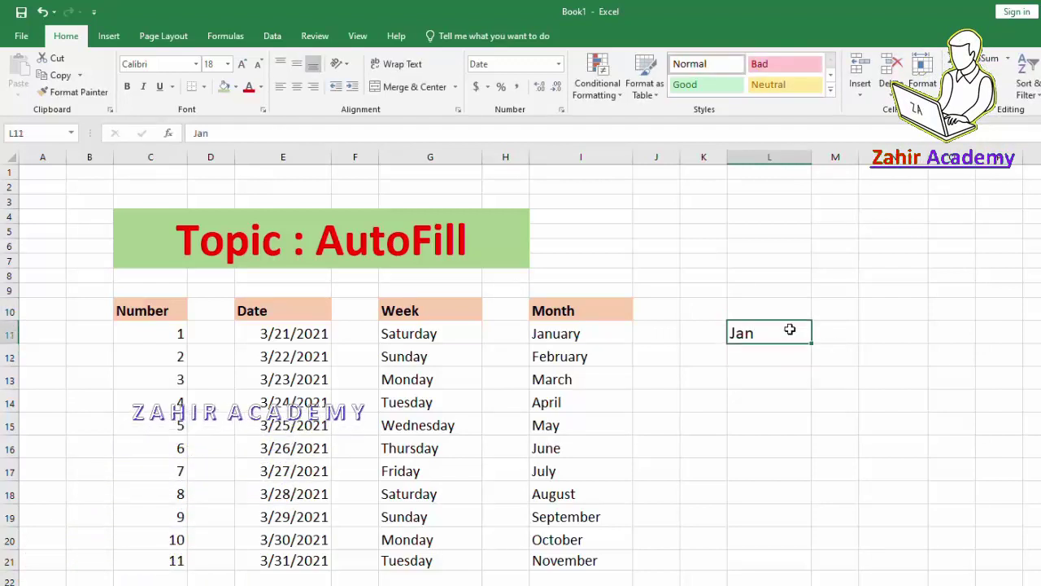
left_click_drag(810, 342, 801, 464)
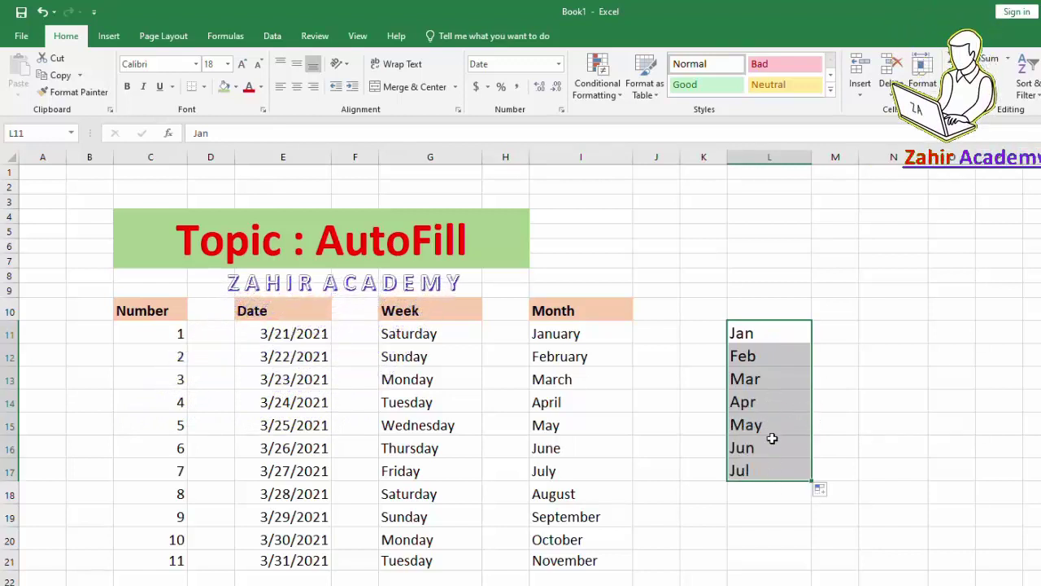
key("Delete")
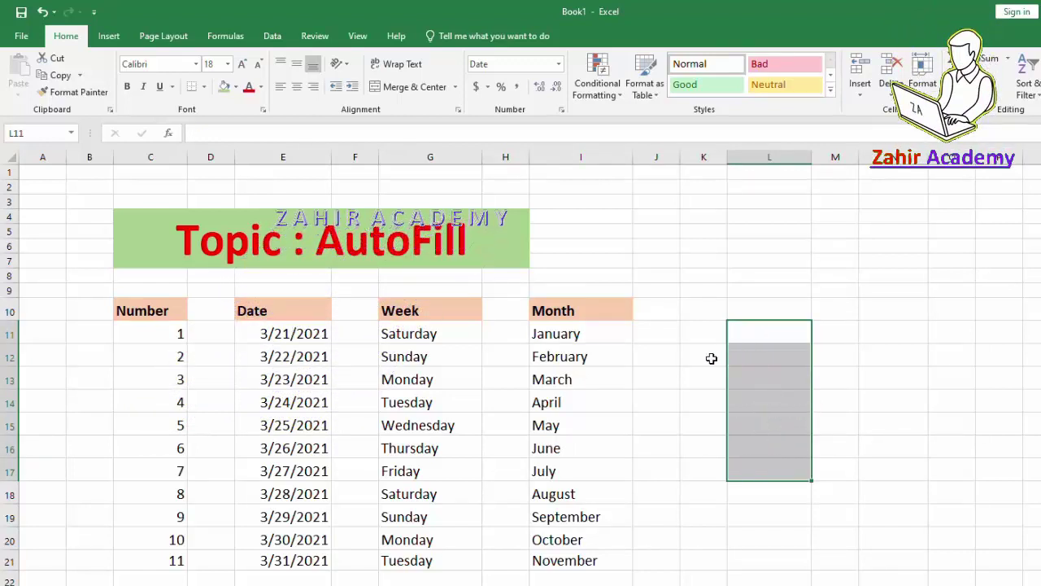
left_click(711, 358)
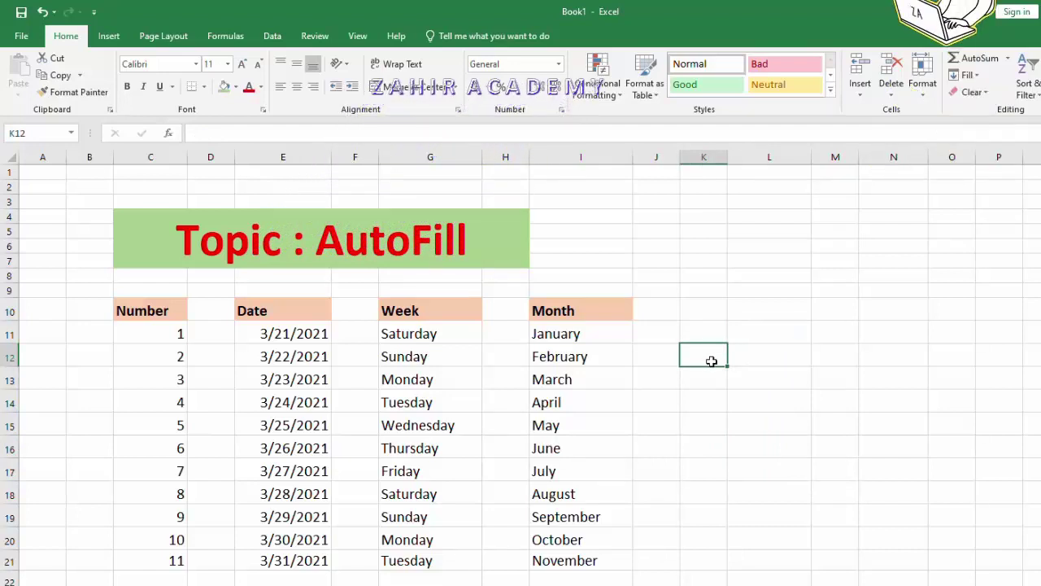
left_click(669, 375)
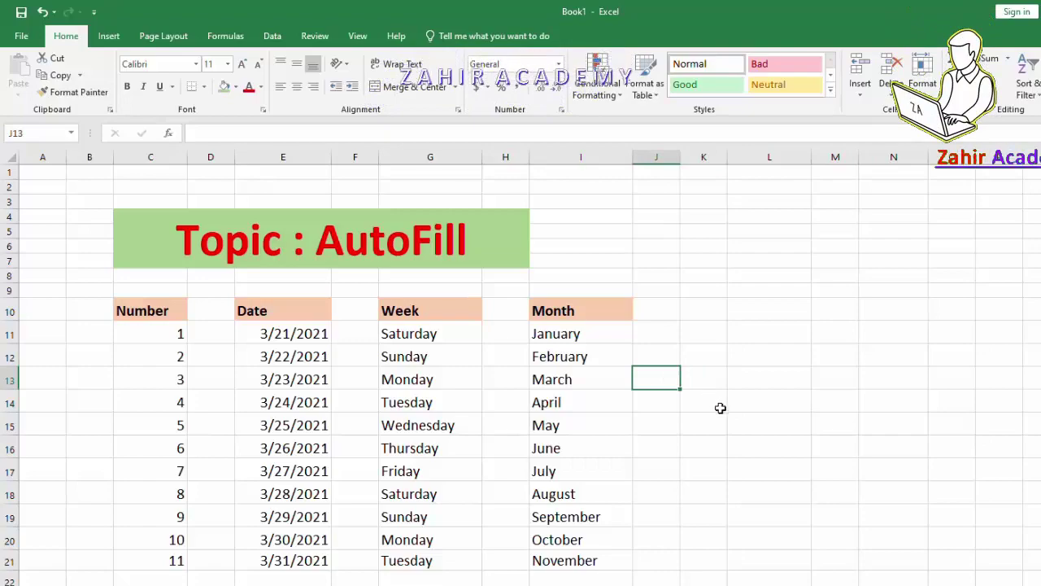